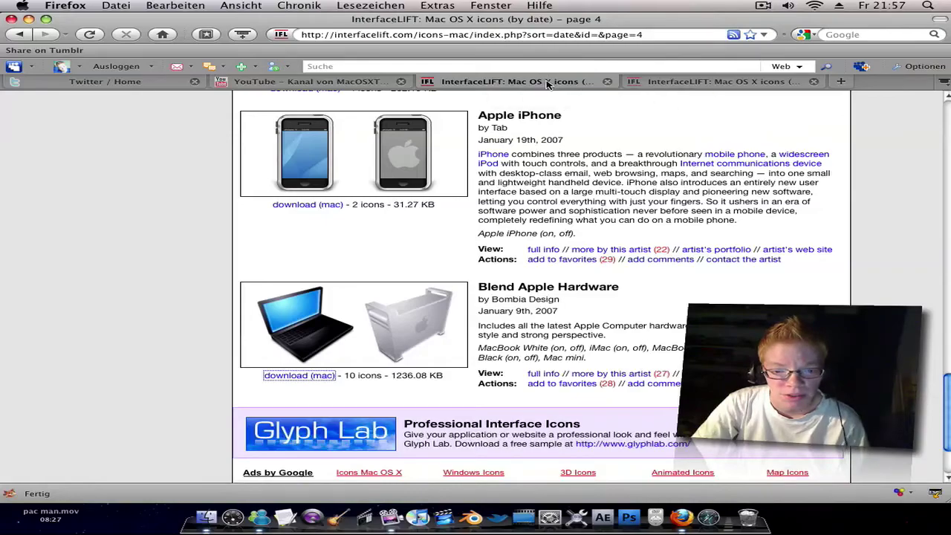
# - Browse the most downloaded and date-sorted Mac OS X icon sets on InterfaceLIFT, looking over the previews and descriptions
pyautogui.click(699, 83)
pyautogui.scroll(3, 688, 113)
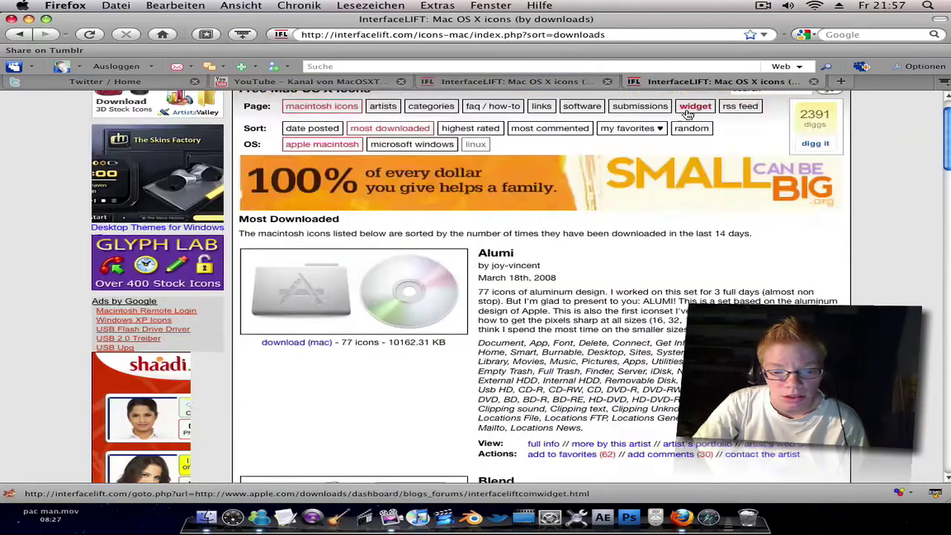
pyautogui.scroll(1, 688, 113)
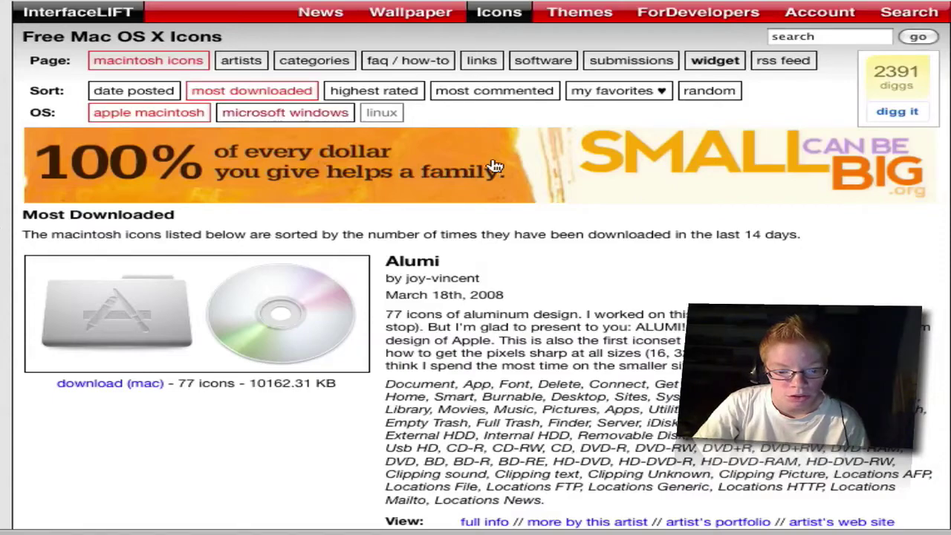
pyautogui.scroll(-2, 657, 259)
pyautogui.scroll(-3, 656, 259)
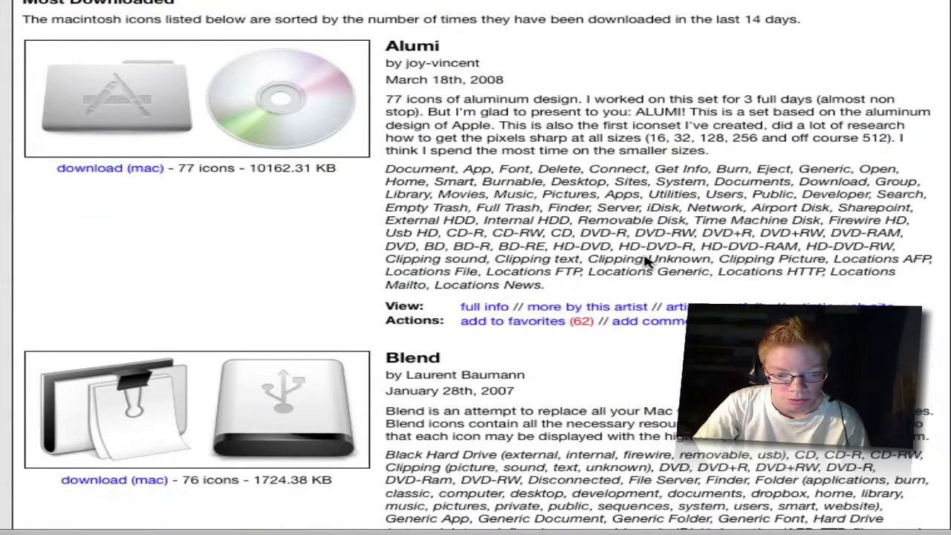
pyautogui.scroll(-12, 646, 260)
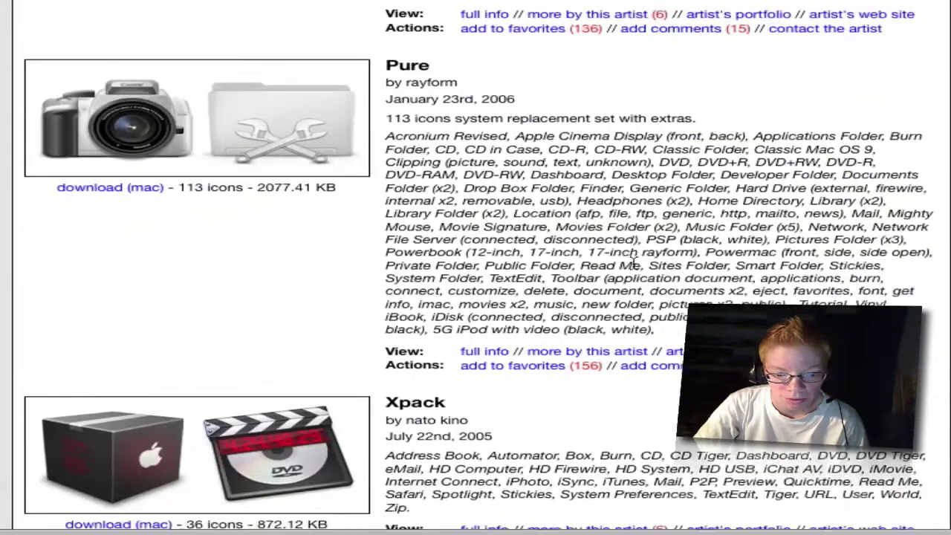
pyautogui.scroll(-16, 632, 263)
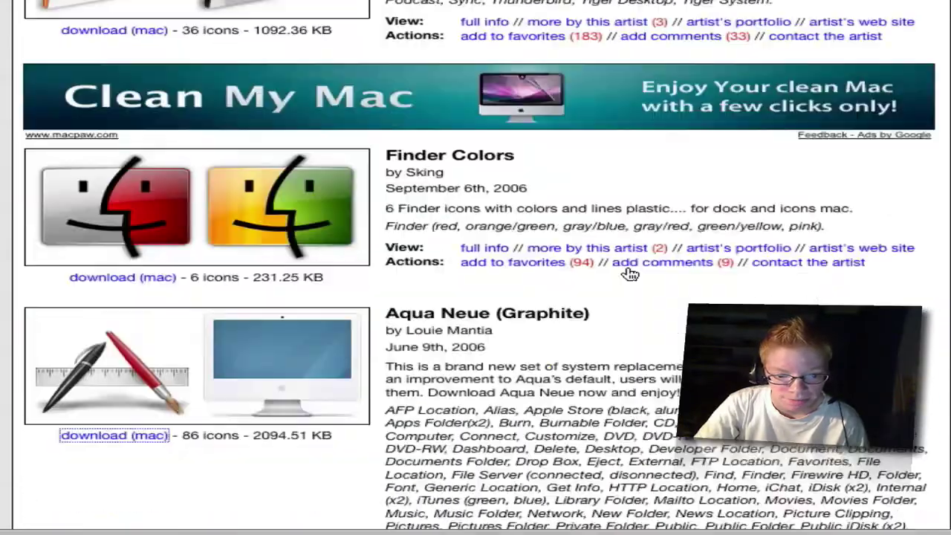
pyautogui.scroll(-2, 630, 274)
pyautogui.scroll(7, 633, 271)
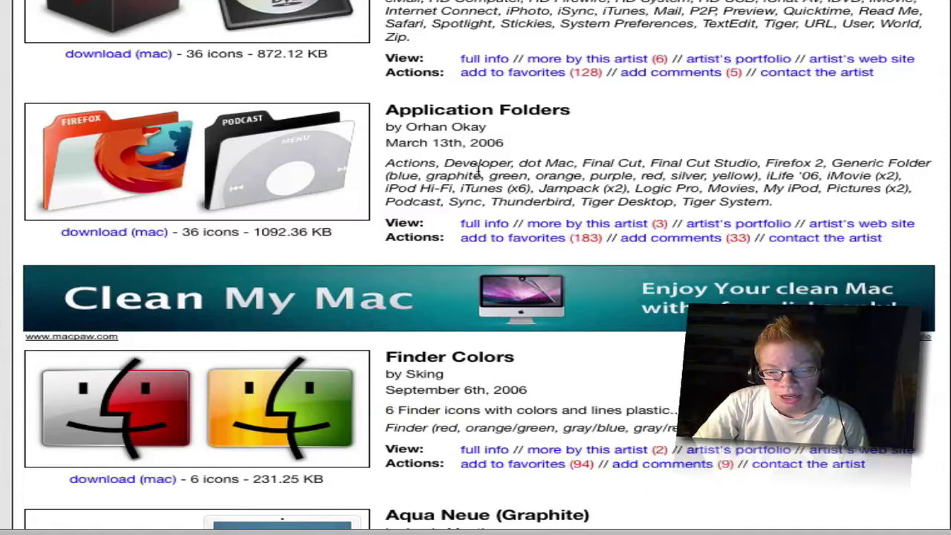
pyautogui.moveTo(447, 165); pyautogui.dragTo(851, 202)
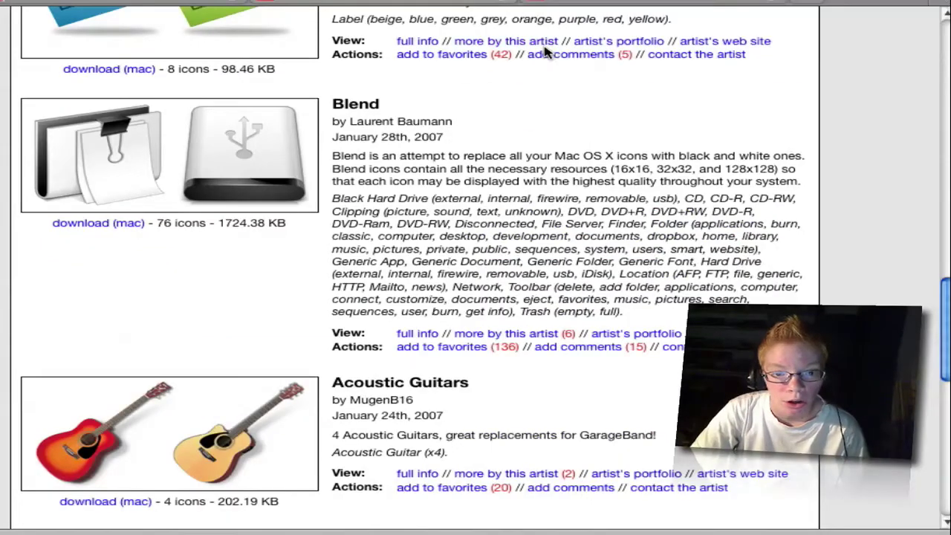
pyautogui.scroll(-5, 569, 68)
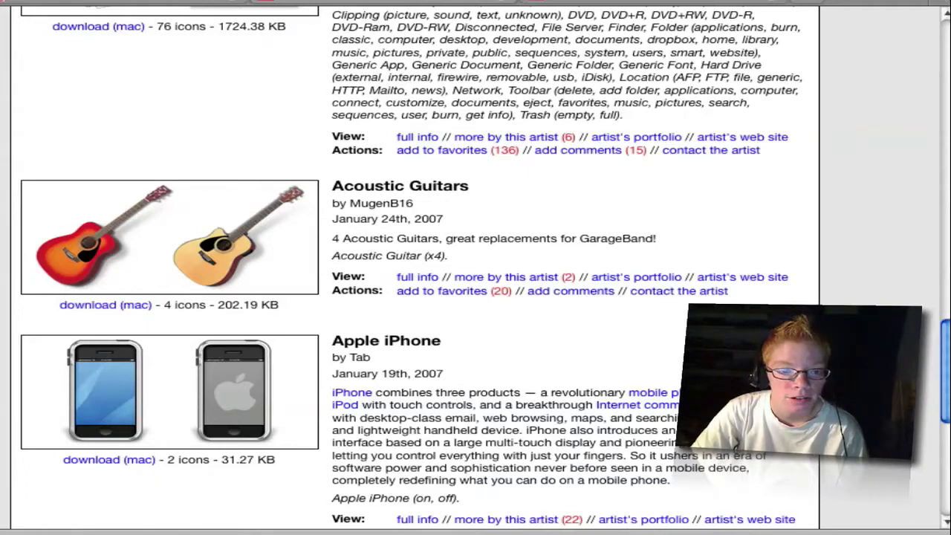
# - Minimize the browser window and unpack 1965_ezfolders.zip to the desktop
pyautogui.press('super+m')
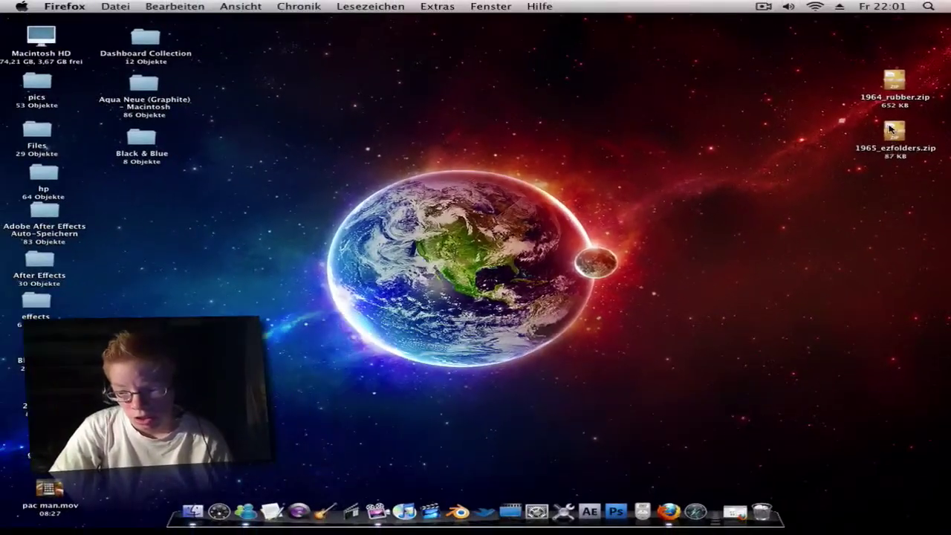
pyautogui.moveTo(890, 129); pyautogui.dragTo(880, 141)
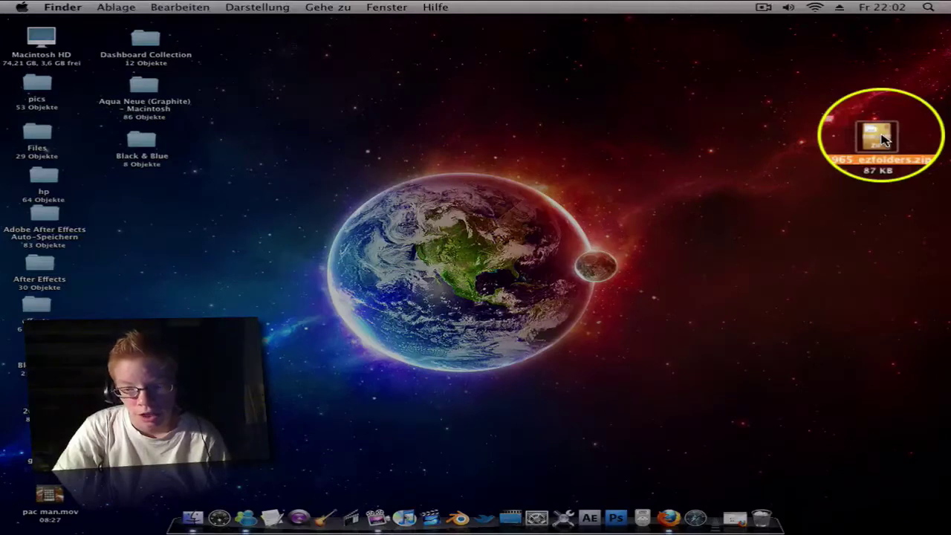
pyautogui.moveTo(883, 140); pyautogui.dragTo(869, 155)
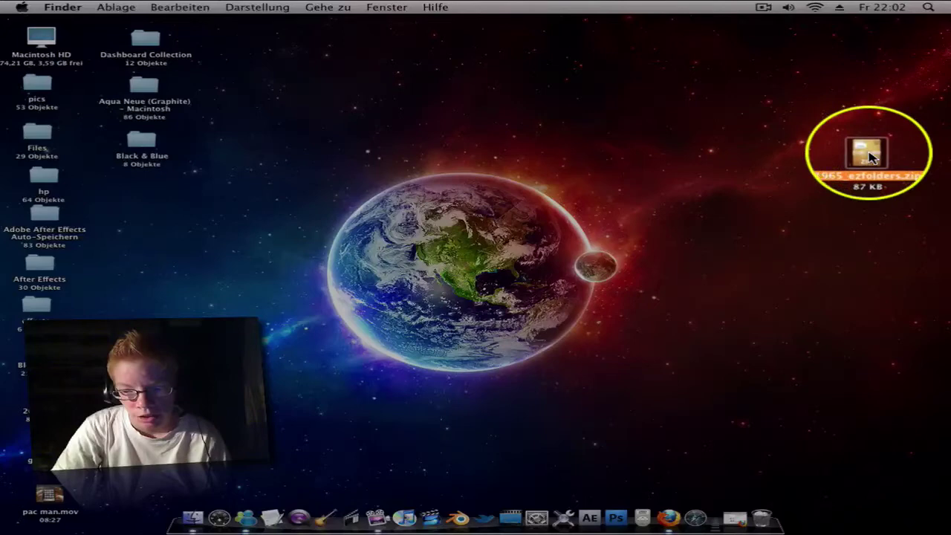
pyautogui.doubleClick(872, 156)
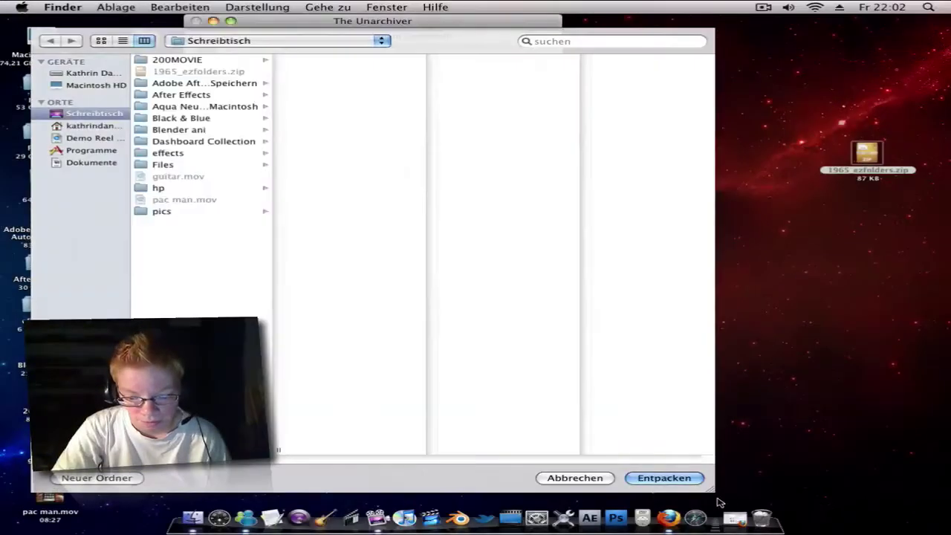
pyautogui.click(664, 478)
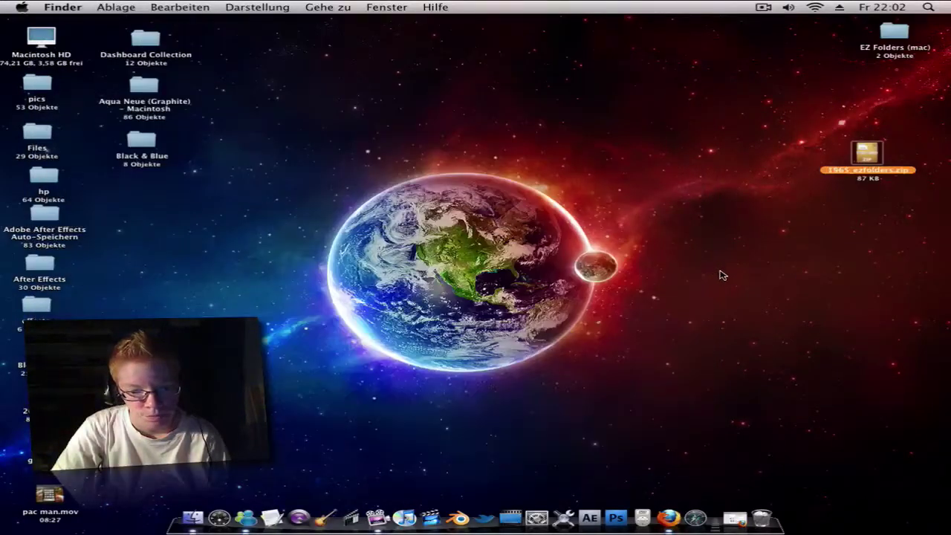
# - Move the extracted EZ Folders (mac) folder beside the globe on the desktop and put 1965_ezfolders.zip in the trash
pyautogui.moveTo(892, 36); pyautogui.dragTo(666, 236)
pyautogui.click(868, 153)
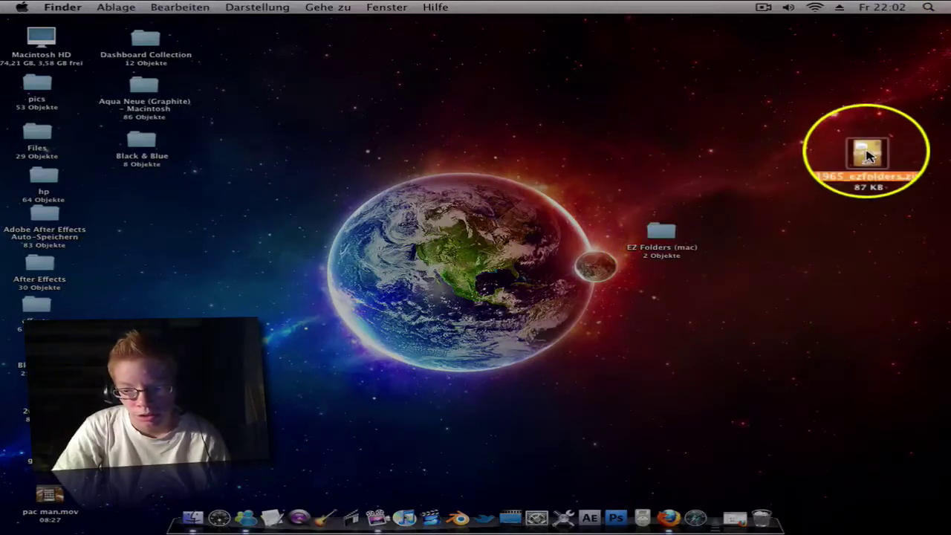
pyautogui.rightClick(869, 156)
pyautogui.click(848, 187)
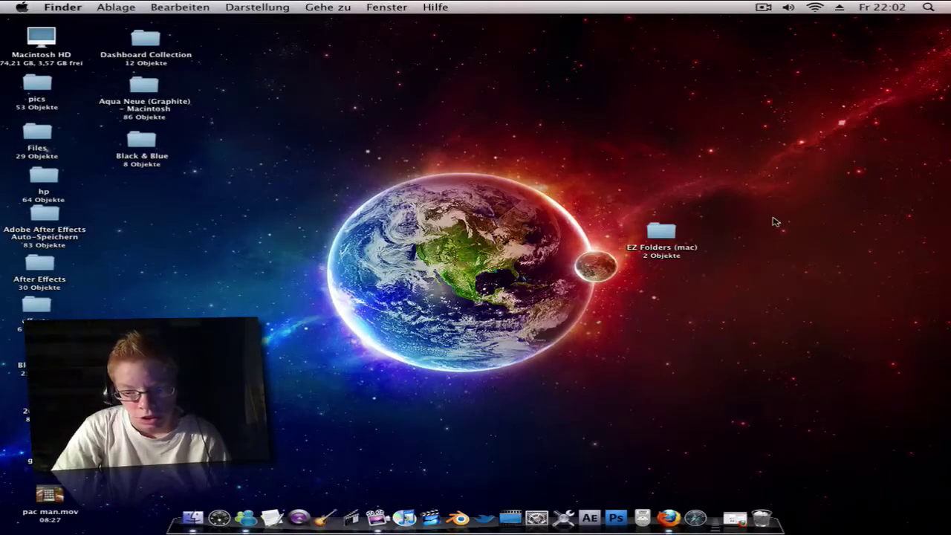
# - Open the MAC subfolder of EZ Folders (mac) and look over its blue, green and pink folder icons
pyautogui.doubleClick(668, 234)
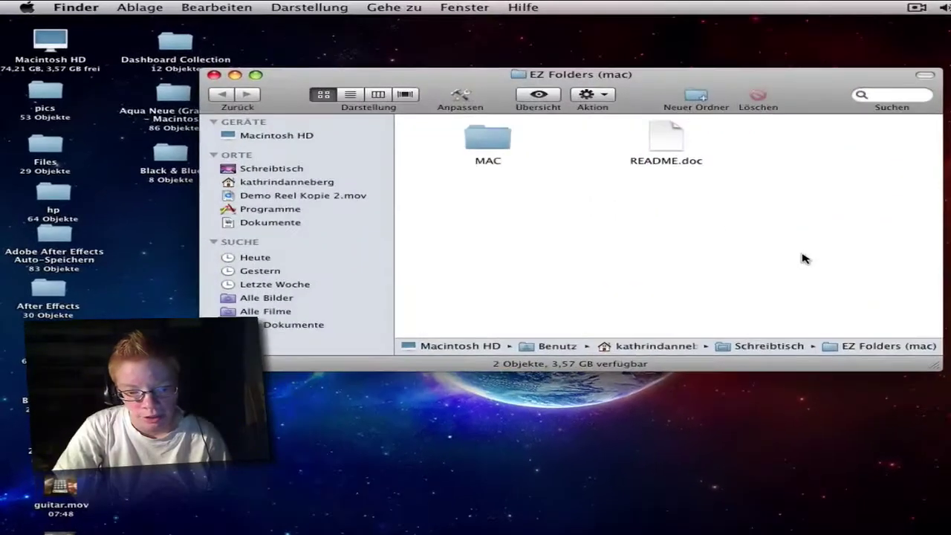
pyautogui.doubleClick(401, 125)
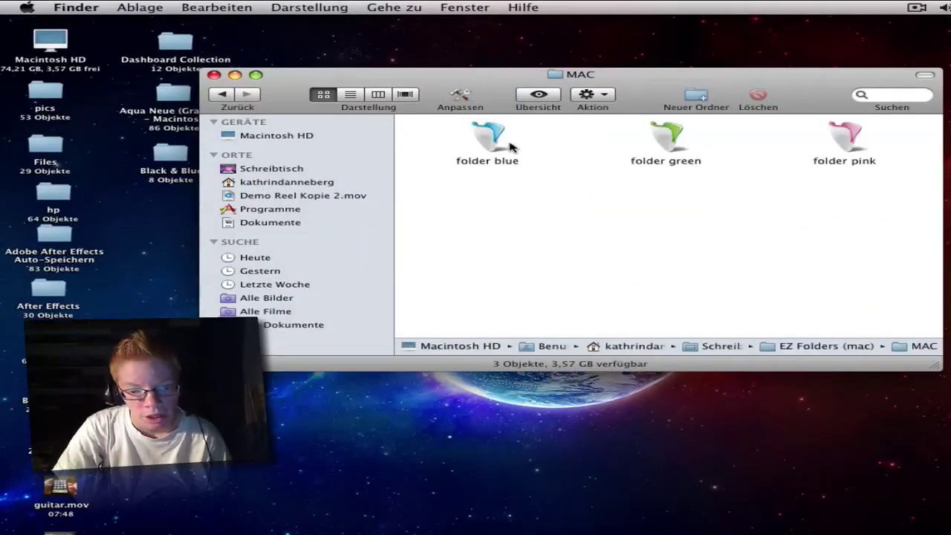
pyautogui.click(492, 143)
pyautogui.click(674, 144)
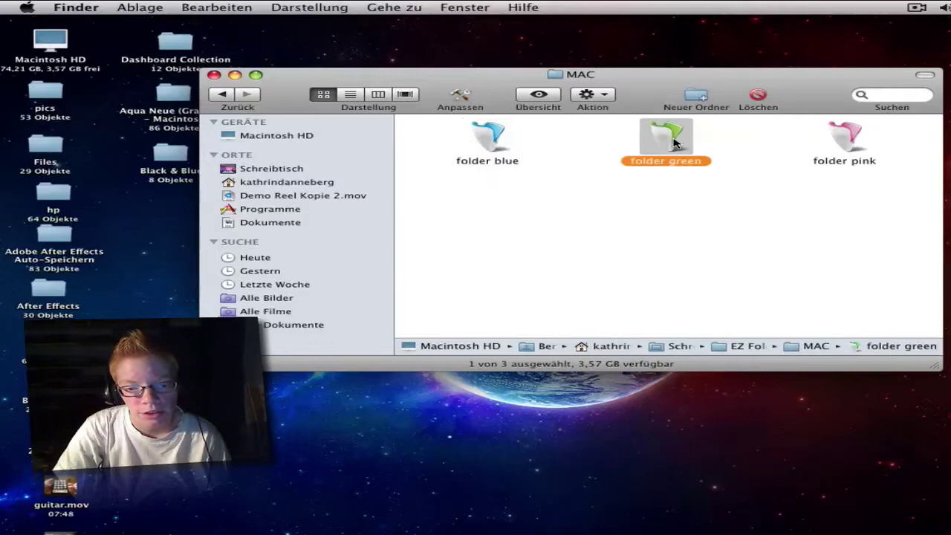
pyautogui.click(847, 145)
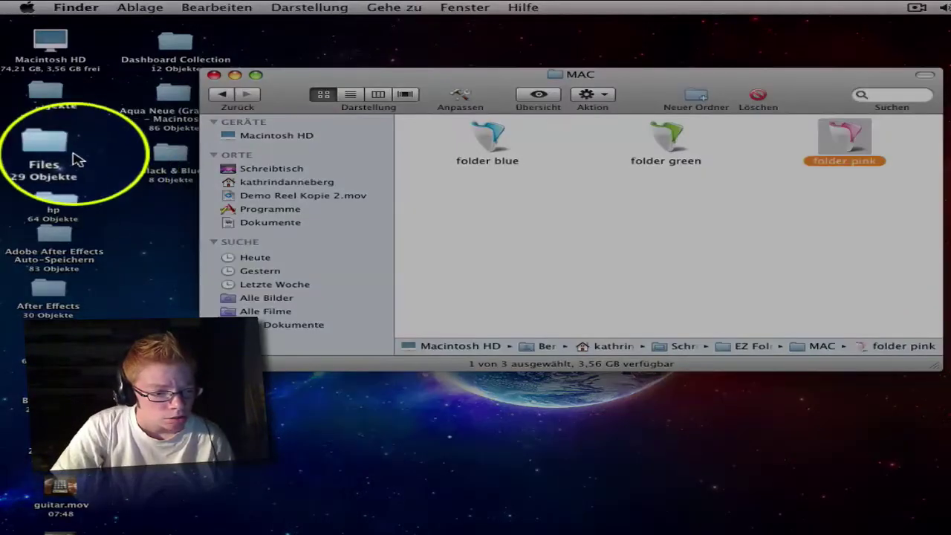
# - Move the Files folder out of the desktop's icon column to the lower part of the globe
pyautogui.moveTo(72, 152); pyautogui.dragTo(481, 415)
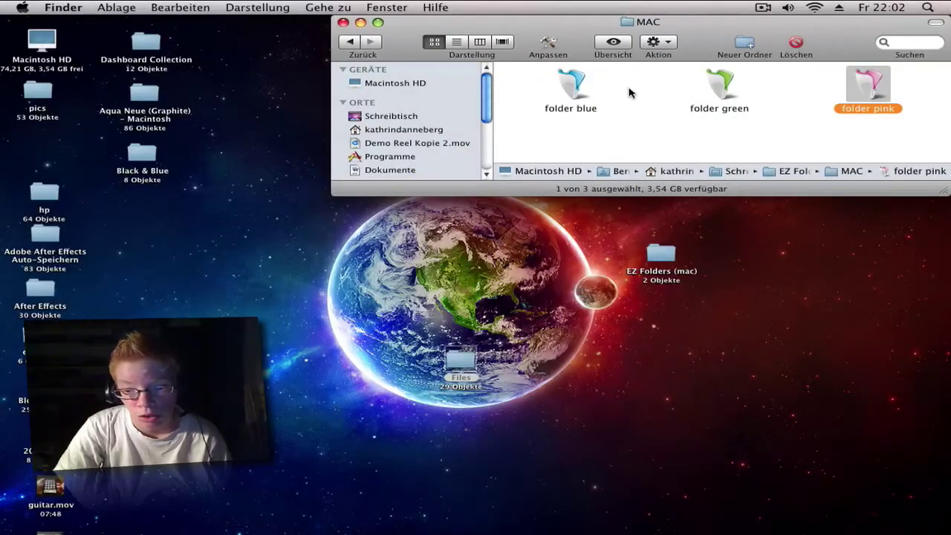
pyautogui.click(569, 90)
pyautogui.click(725, 83)
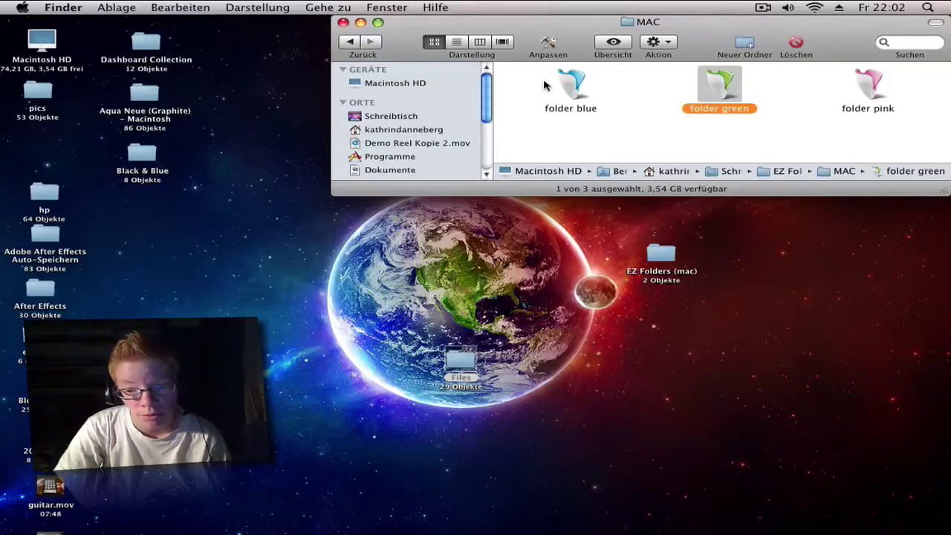
# - Copy the icon of folder blue from its info window and close that window
pyautogui.click(569, 84)
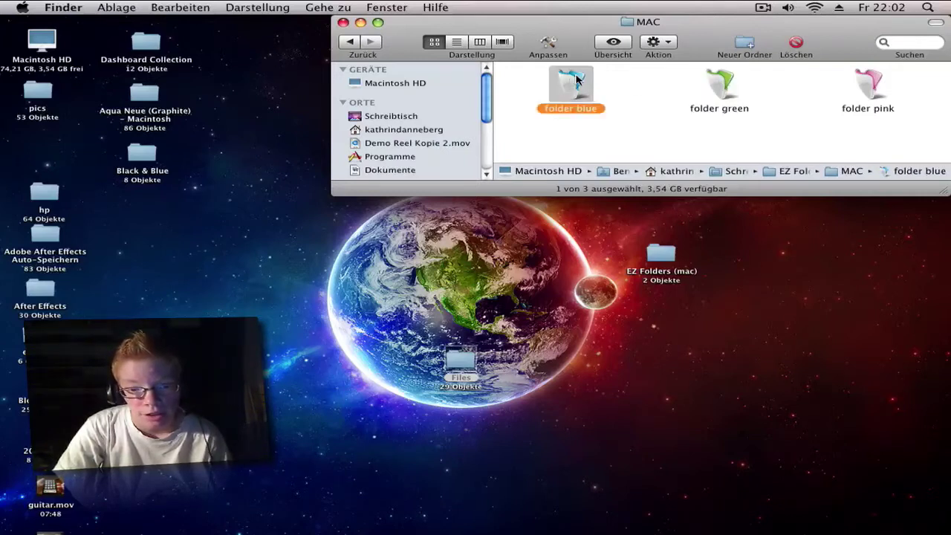
pyautogui.rightClick(571, 87)
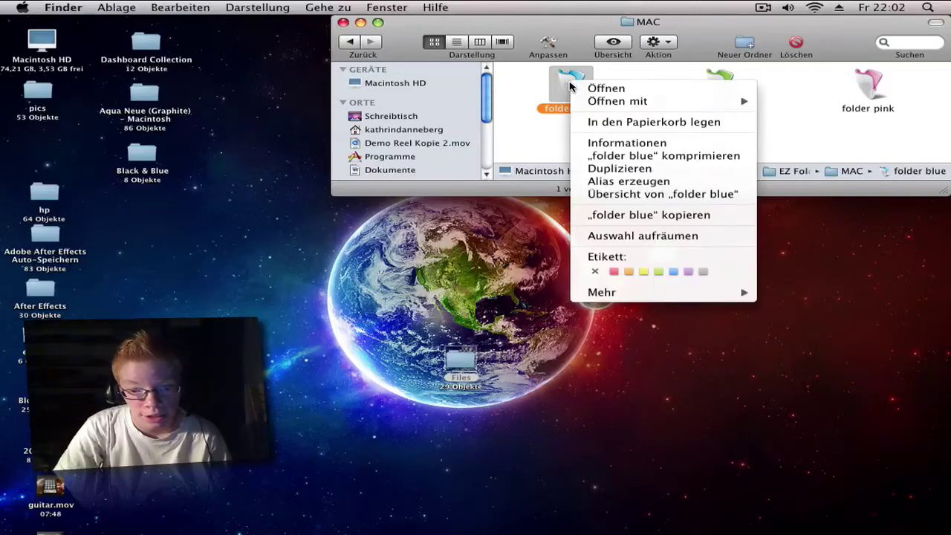
pyautogui.click(625, 144)
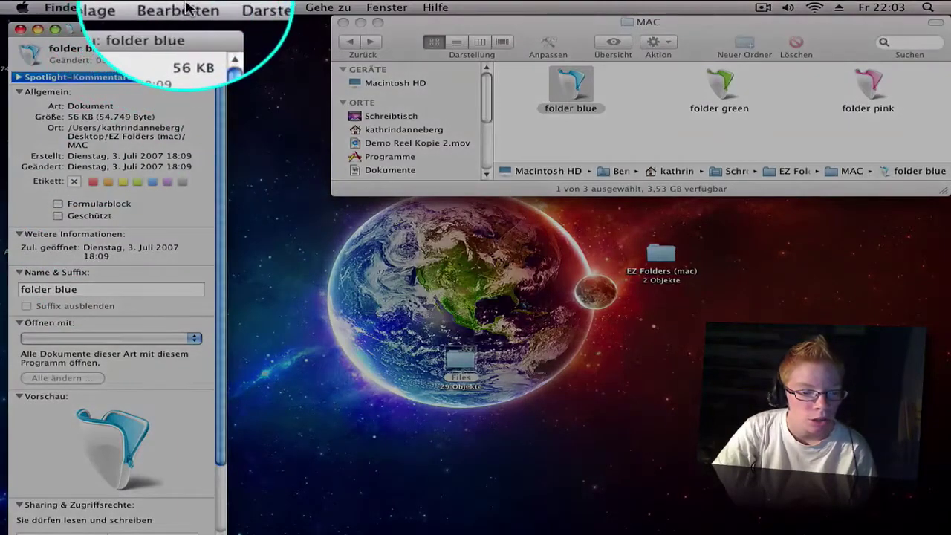
pyautogui.click(180, 7)
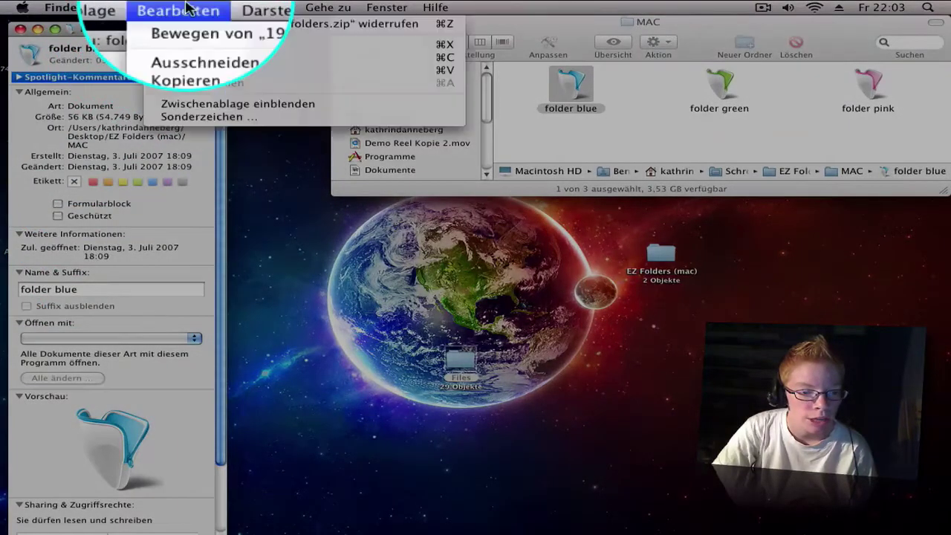
pyautogui.click(193, 57)
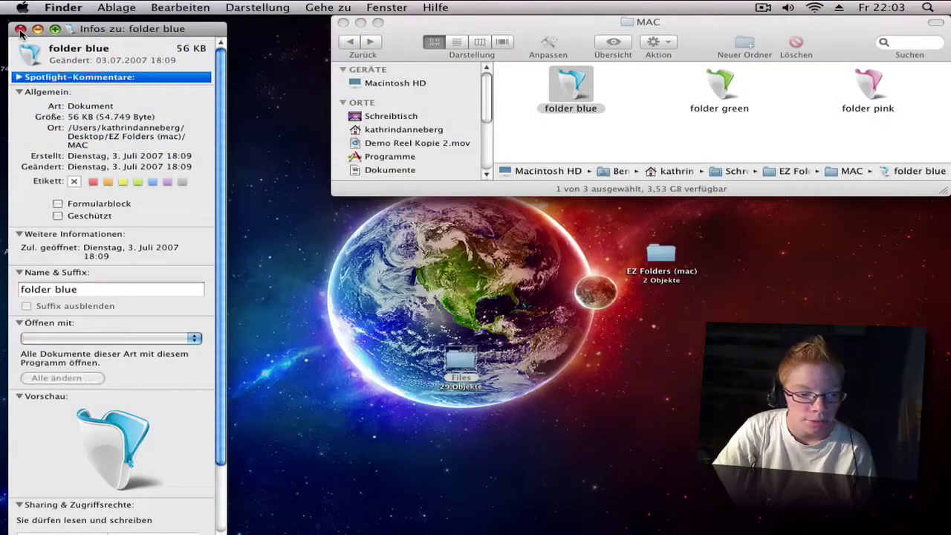
pyautogui.click(20, 30)
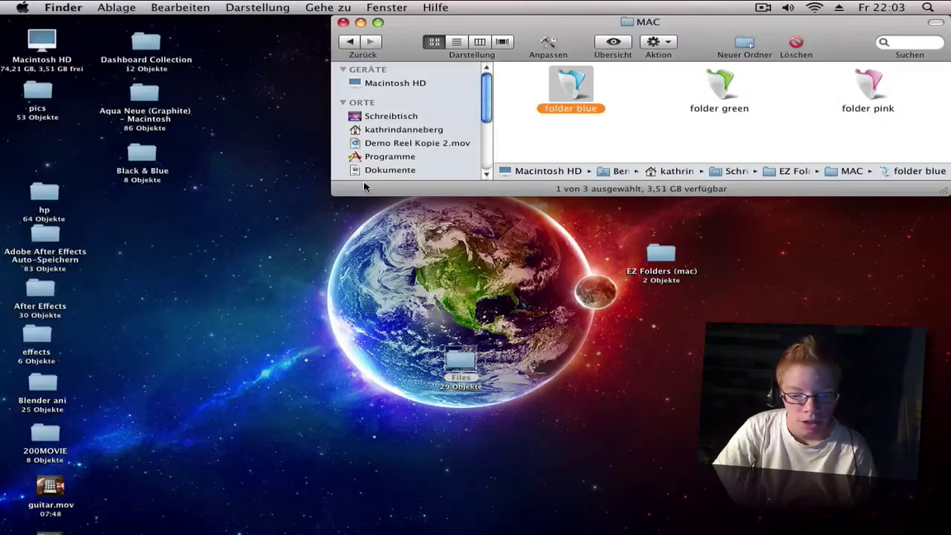
# - Open the info window of the Files folder and replace its icon with the copied one
pyautogui.click(464, 374)
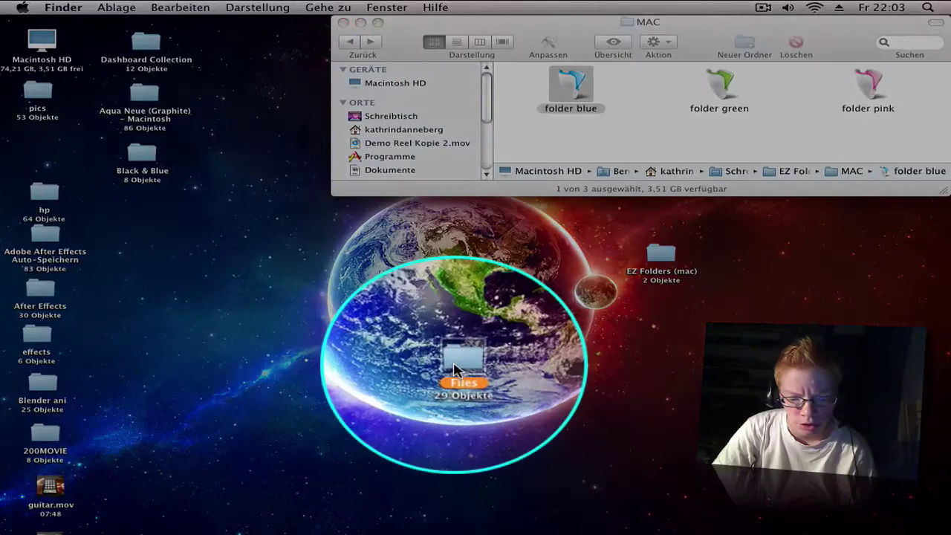
pyautogui.rightClick(460, 364)
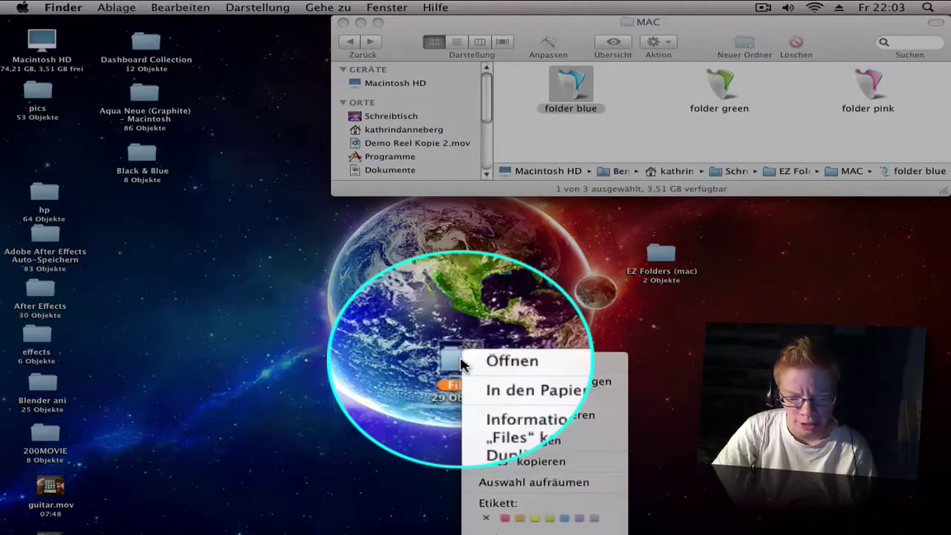
pyautogui.click(491, 404)
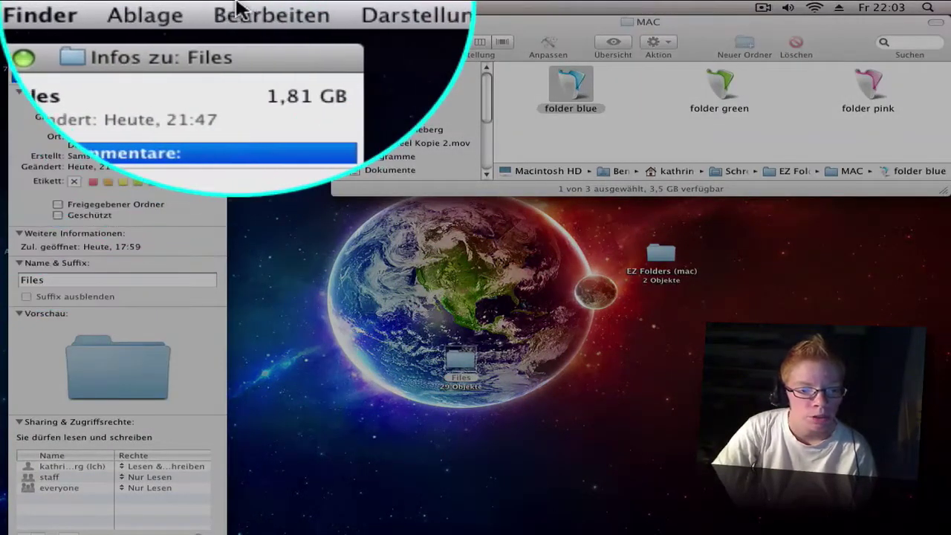
pyautogui.click(238, 9)
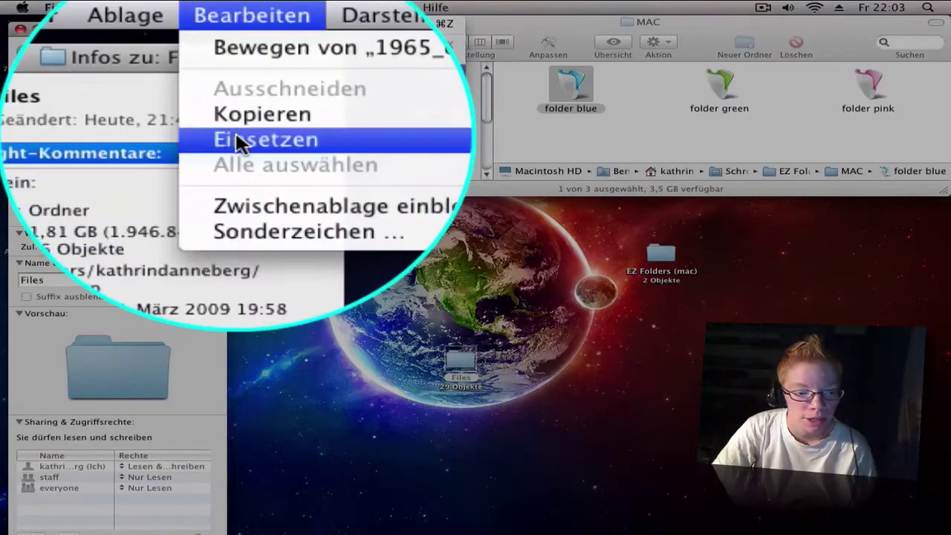
pyautogui.click(175, 70)
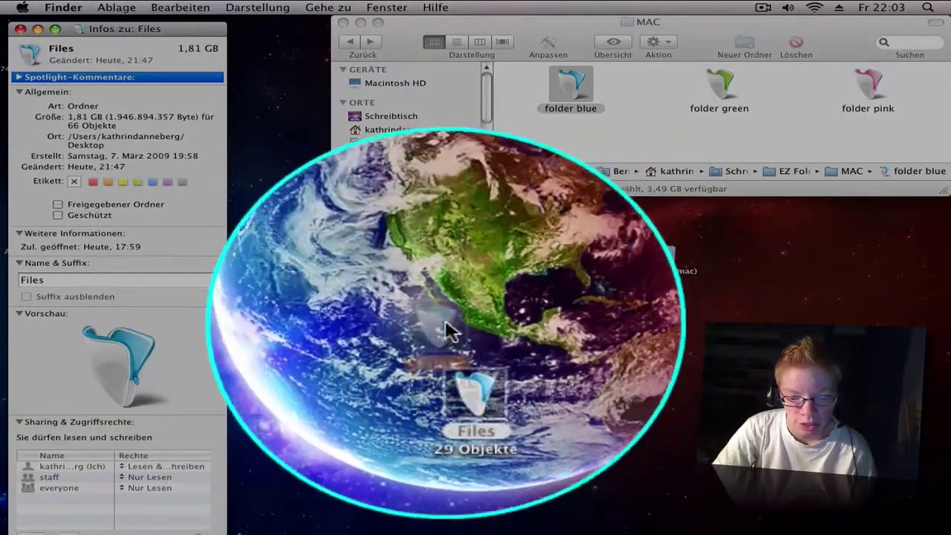
# - Close the Files info window and return the Files folder to its place between pics and hp
pyautogui.click(464, 364)
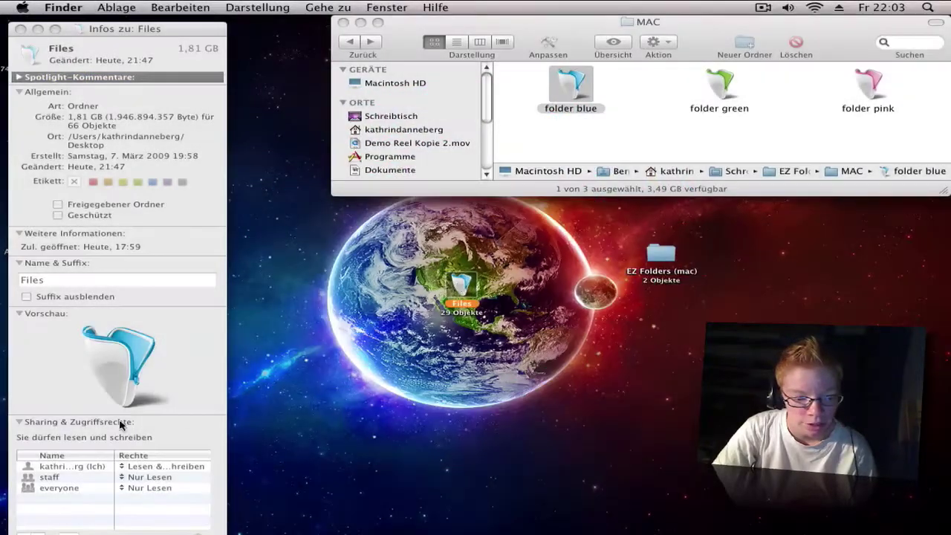
pyautogui.click(20, 29)
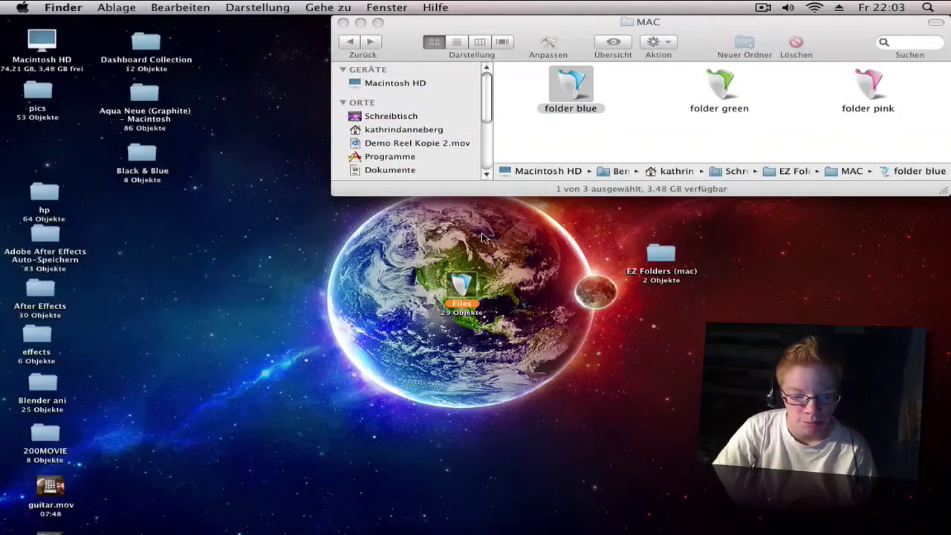
pyautogui.moveTo(461, 288); pyautogui.dragTo(67, 140)
pyautogui.click(67, 138)
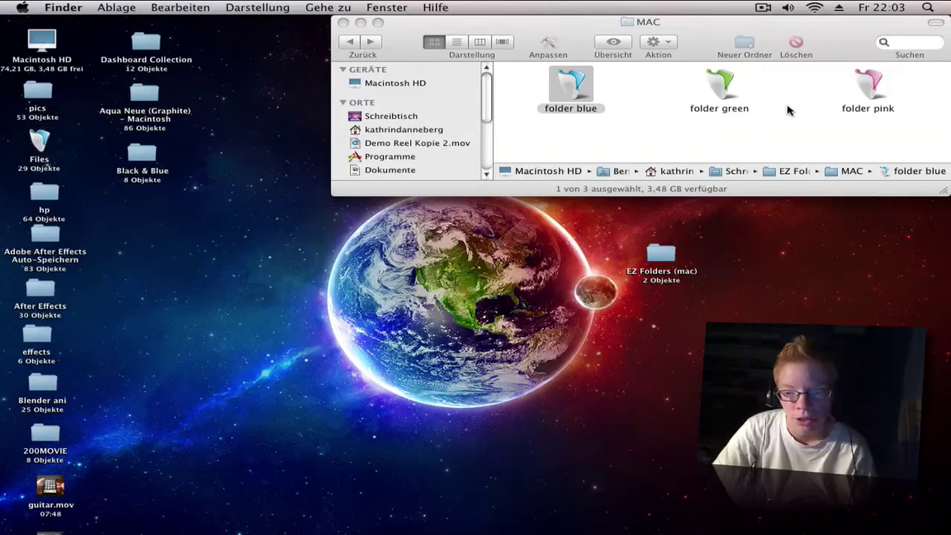
# - Close the MAC folder window and switch to the InterfaceLIFT icon page in Firefox
pyautogui.click(726, 89)
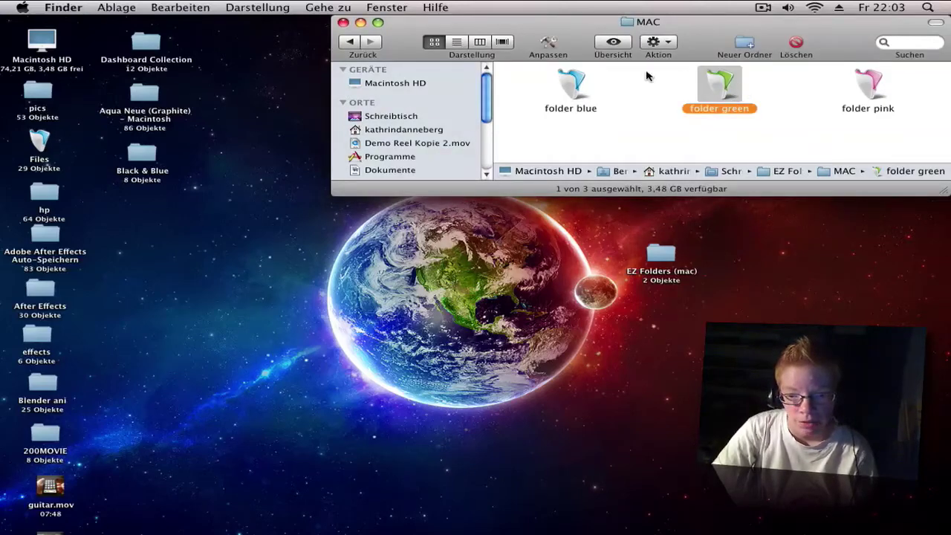
pyautogui.click(343, 23)
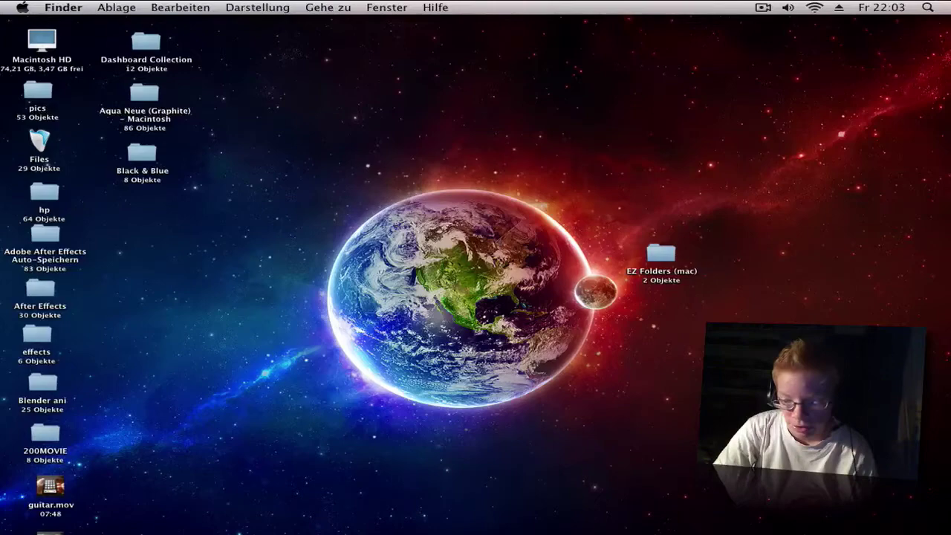
pyautogui.click(763, 529)
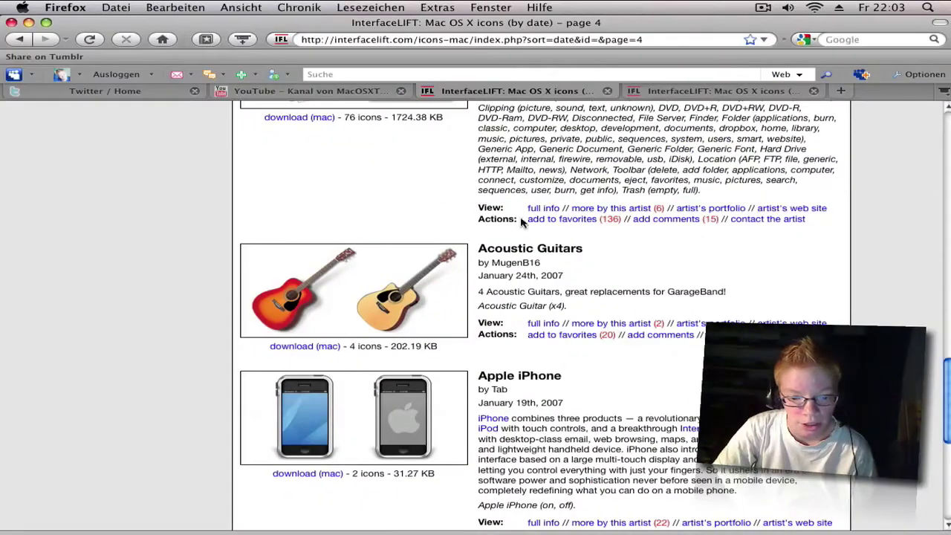
# - Look through the Mac OS X icon sets on page 4 and sort the listing by most commented
pyautogui.scroll(-5, 522, 221)
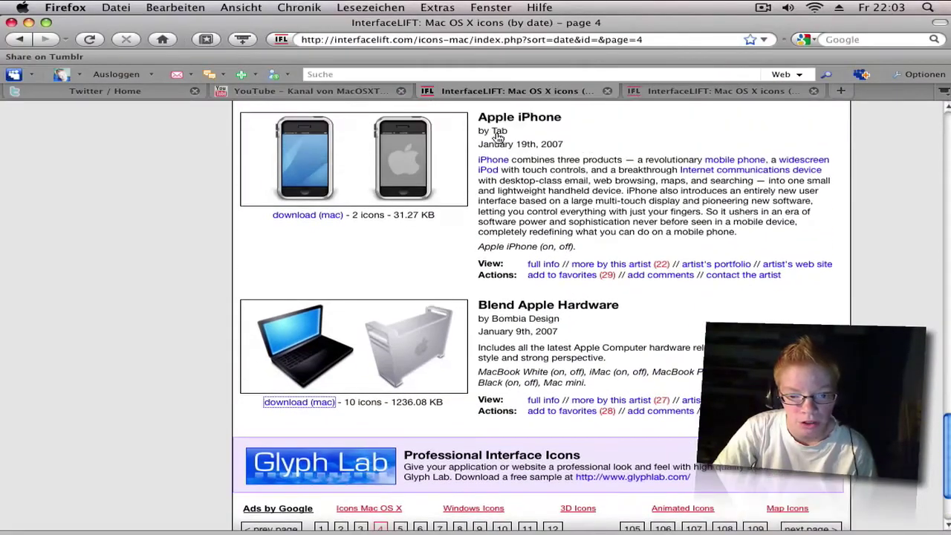
pyautogui.scroll(6, 508, 234)
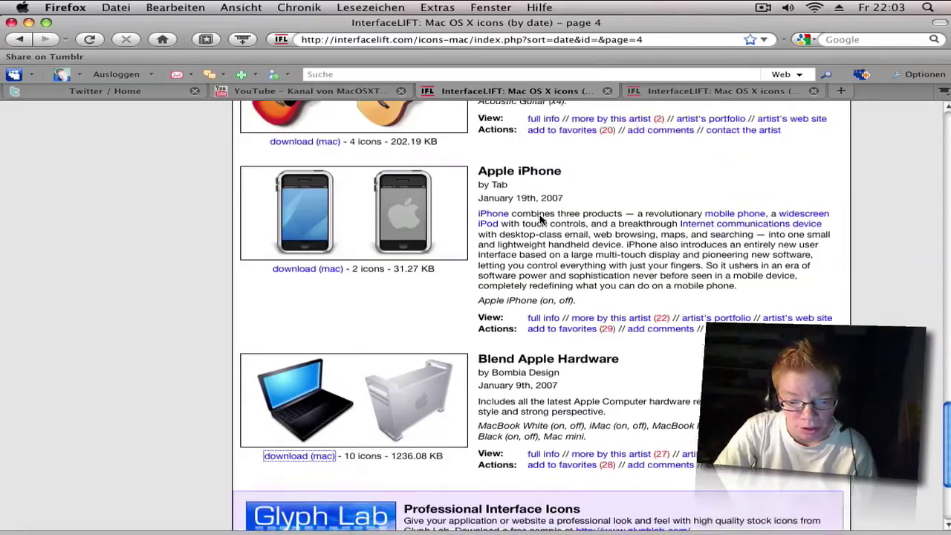
pyautogui.scroll(12, 393, 371)
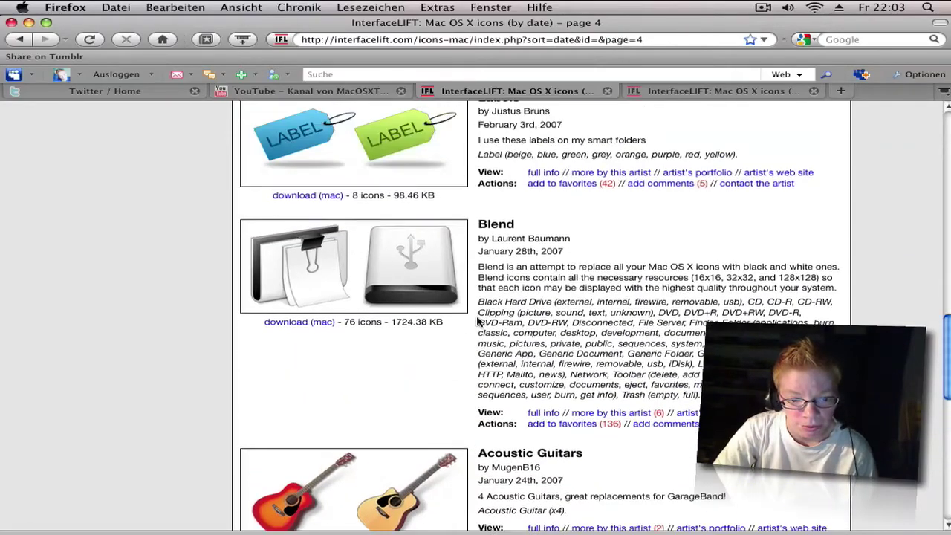
pyautogui.scroll(1, 491, 319)
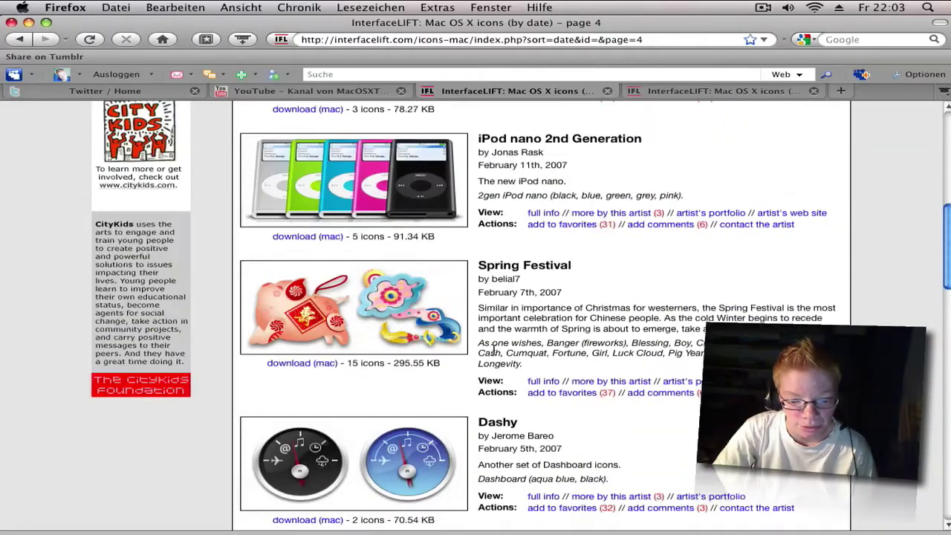
pyautogui.scroll(-2, 492, 350)
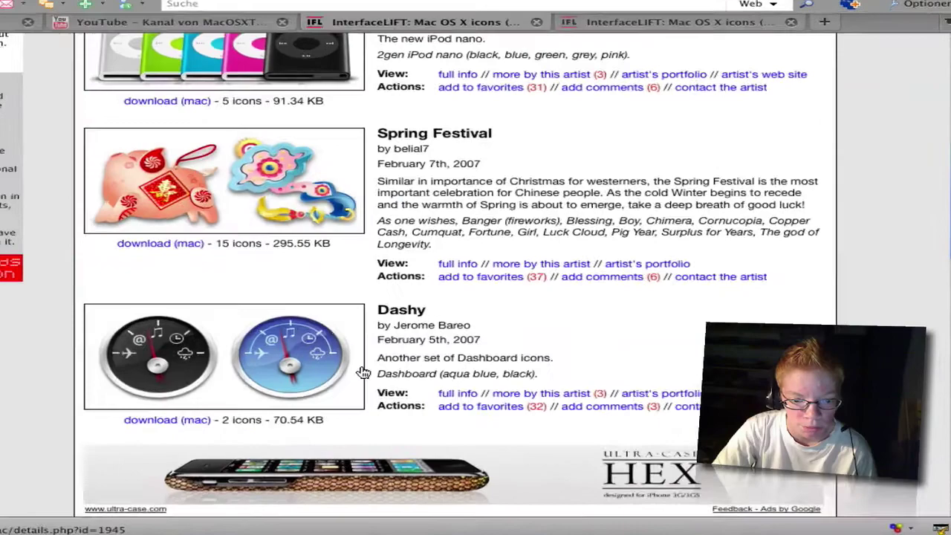
pyautogui.scroll(5, 457, 191)
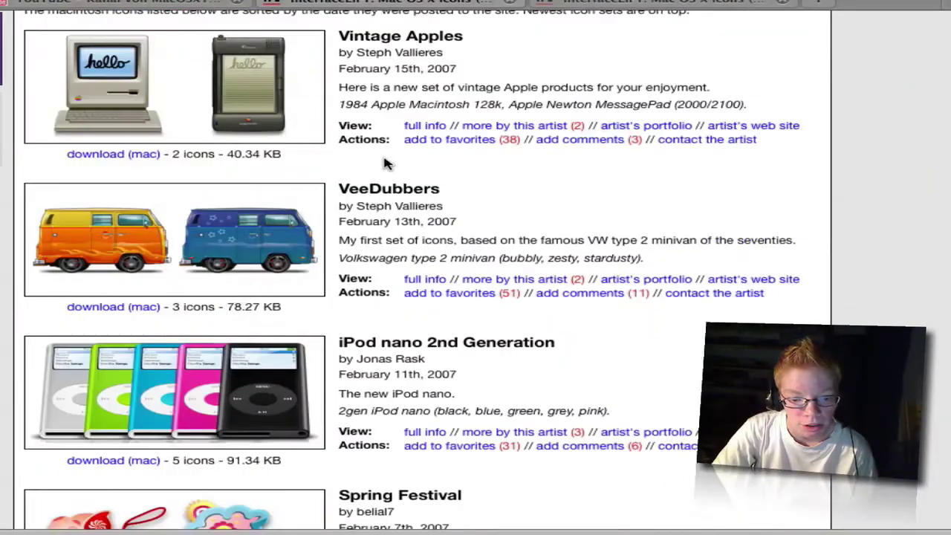
pyautogui.scroll(5, 385, 163)
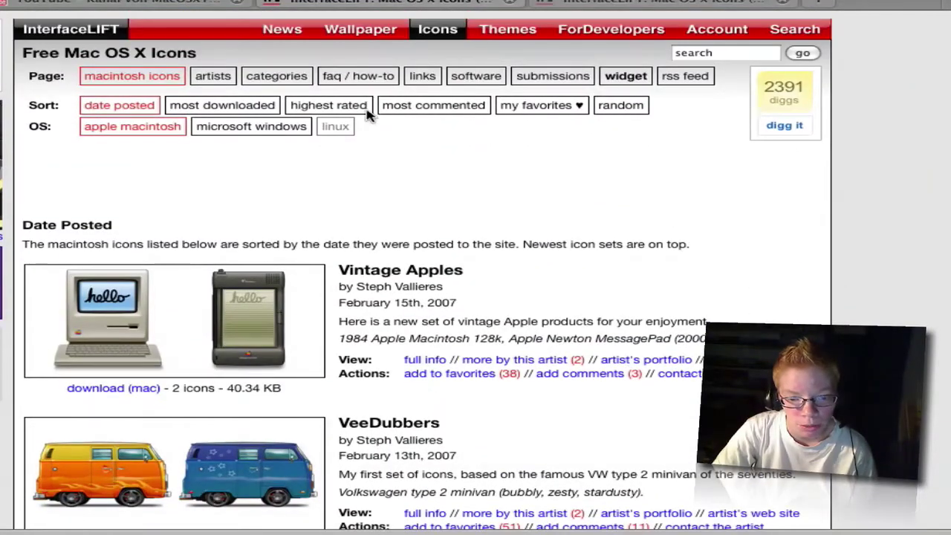
pyautogui.click(433, 105)
# - Search InterfaceLIFT for "Mac mini"
pyautogui.click(738, 51)
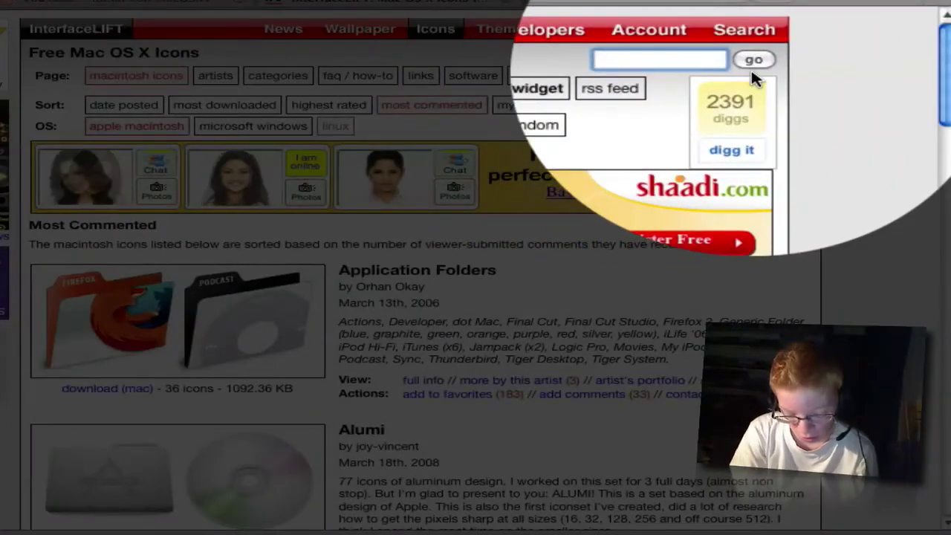
pyautogui.write('Mac')
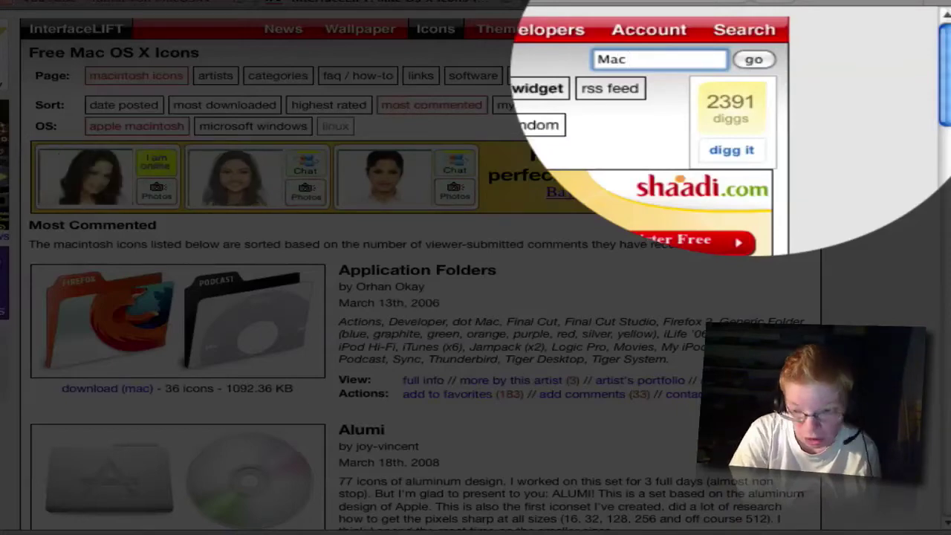
pyautogui.write(' mini')
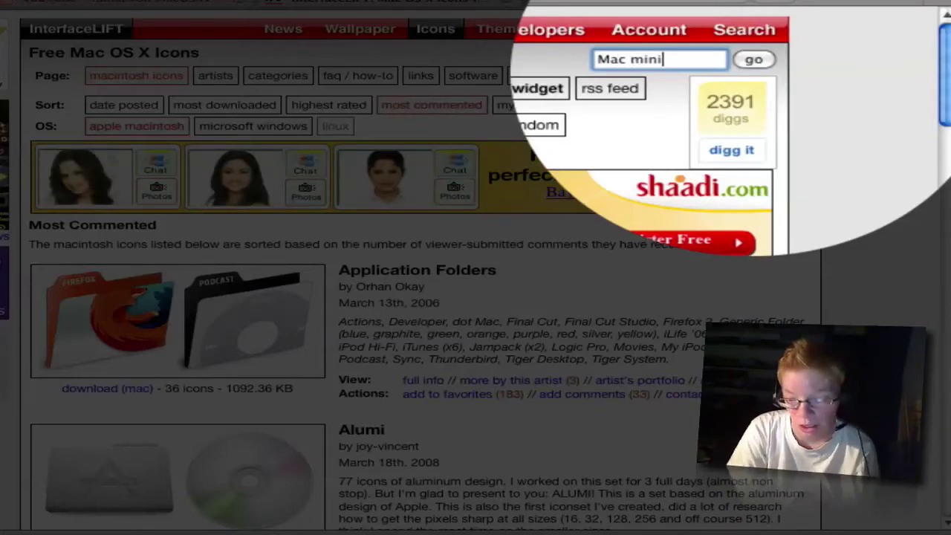
pyautogui.press('Return')
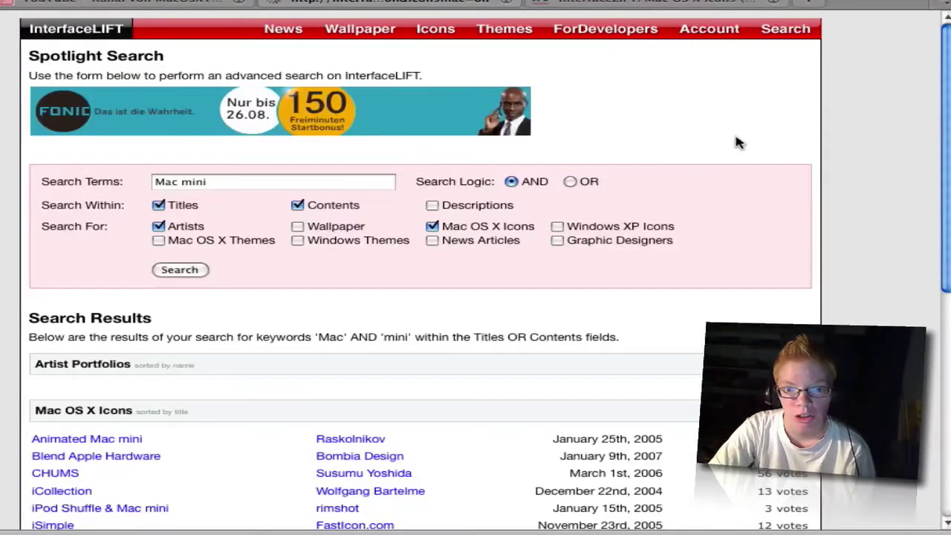
# - Open the Mac mini icon set by Enhanced Labs from the search results and download its Mac version
pyautogui.scroll(-5, 695, 167)
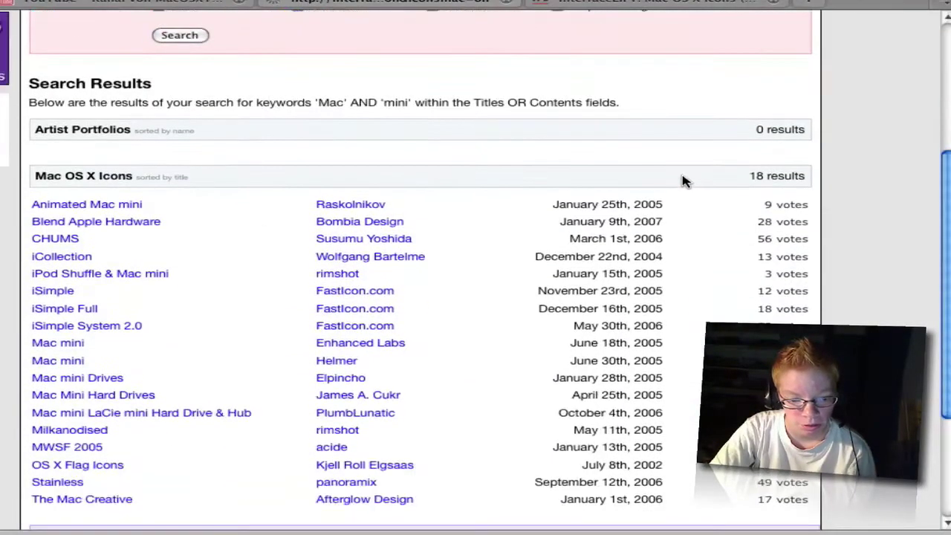
pyautogui.click(72, 346)
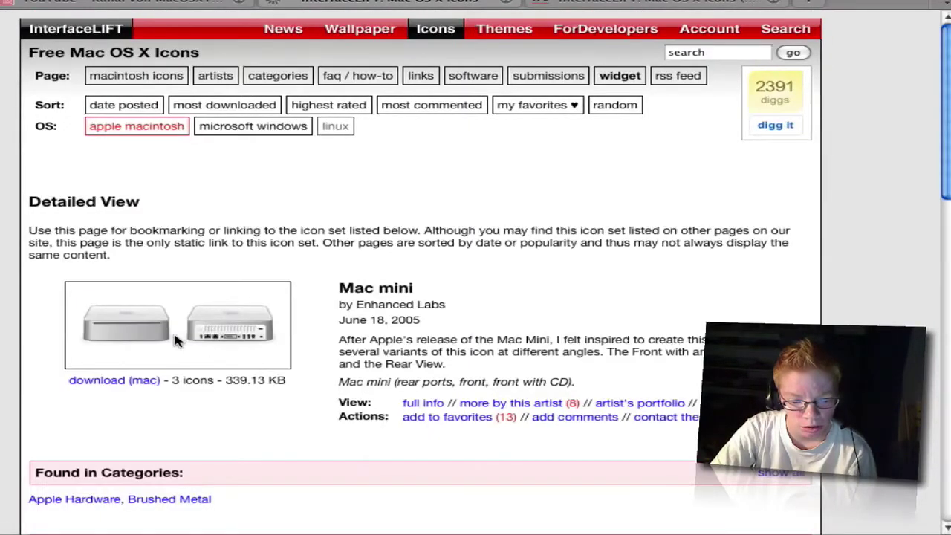
pyautogui.click(75, 380)
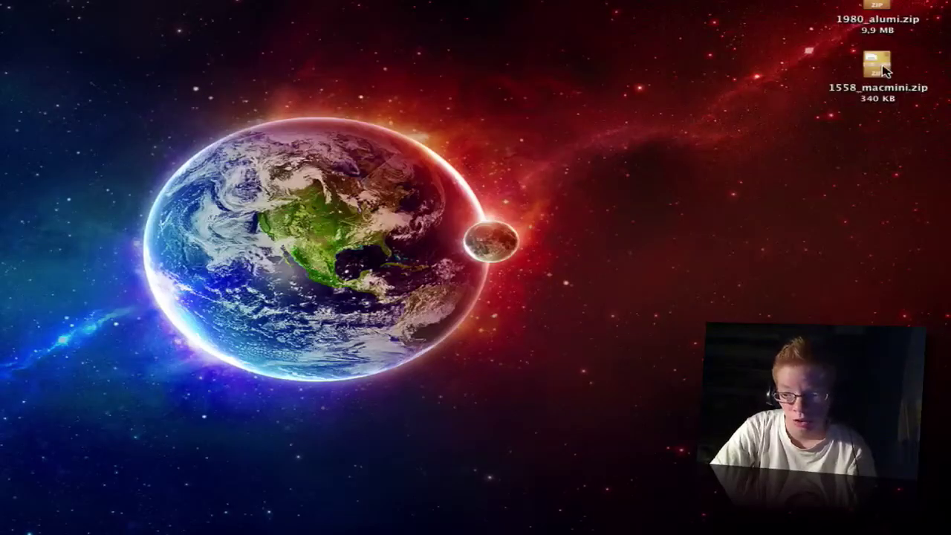
# - Move 1558_macmini.zip onto the globe on the desktop and unpack it to the desktop (Schreibtisch) with The Unarchiver
pyautogui.moveTo(883, 70); pyautogui.dragTo(355, 195)
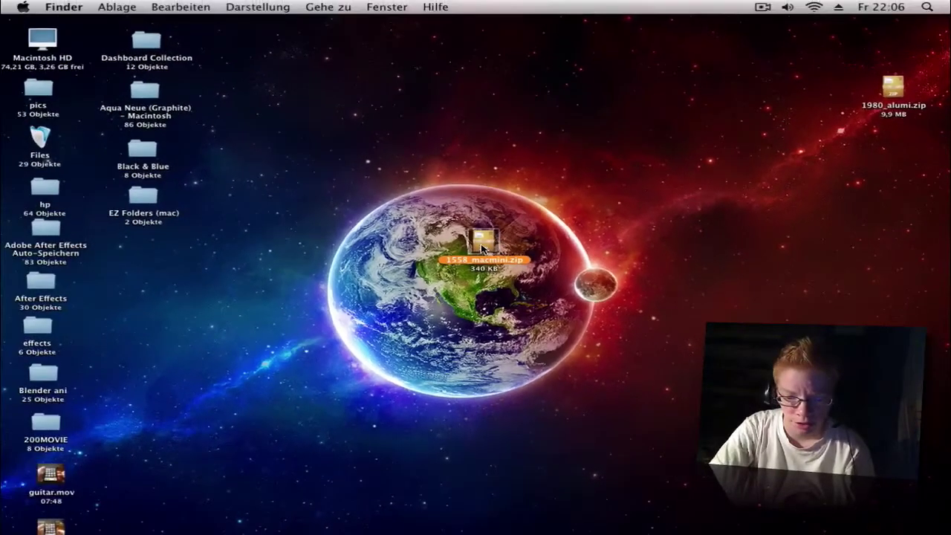
pyautogui.doubleClick(482, 242)
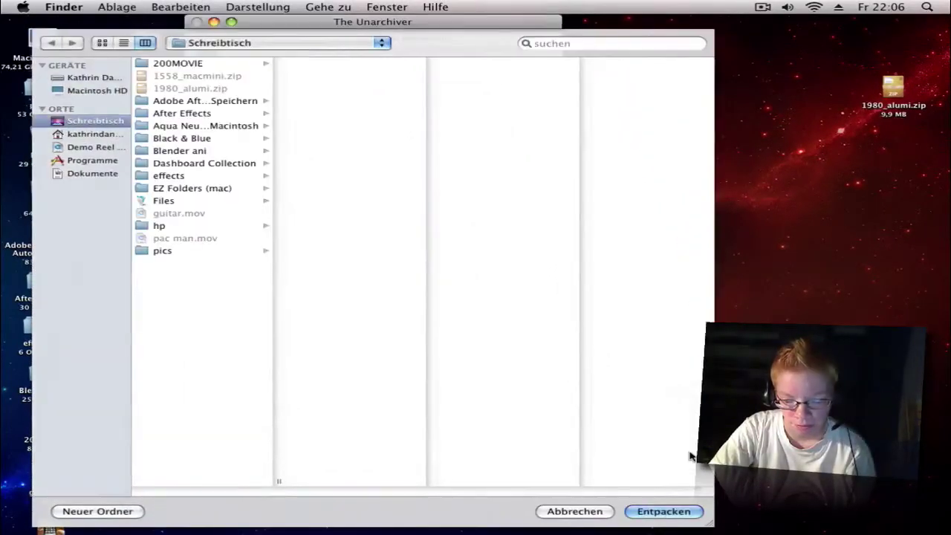
pyautogui.click(691, 513)
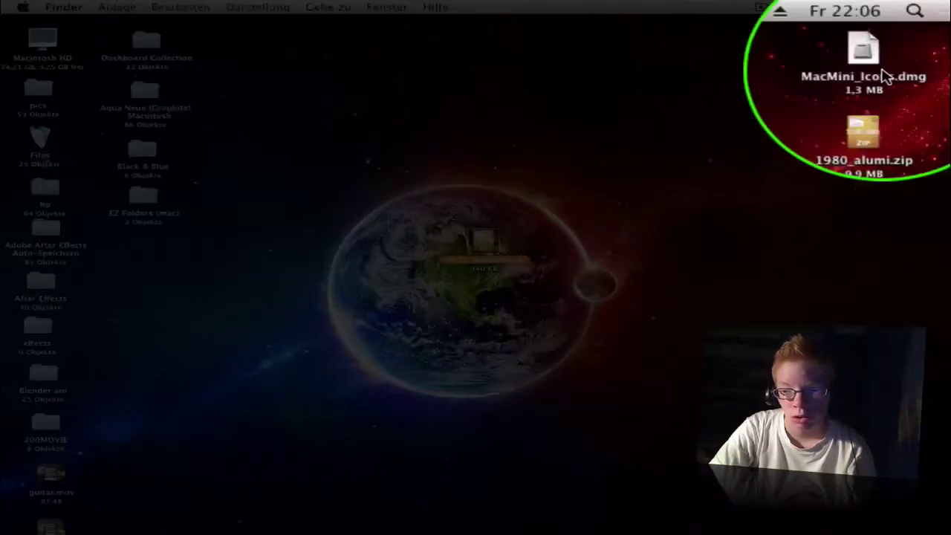
# - Place MacMini_Icons.dmg on the globe and put 1558_macmini.zip below 1980_alumi.zip
pyautogui.moveTo(875, 58); pyautogui.dragTo(516, 296)
pyautogui.moveTo(497, 230); pyautogui.dragTo(853, 163)
pyautogui.click(508, 290)
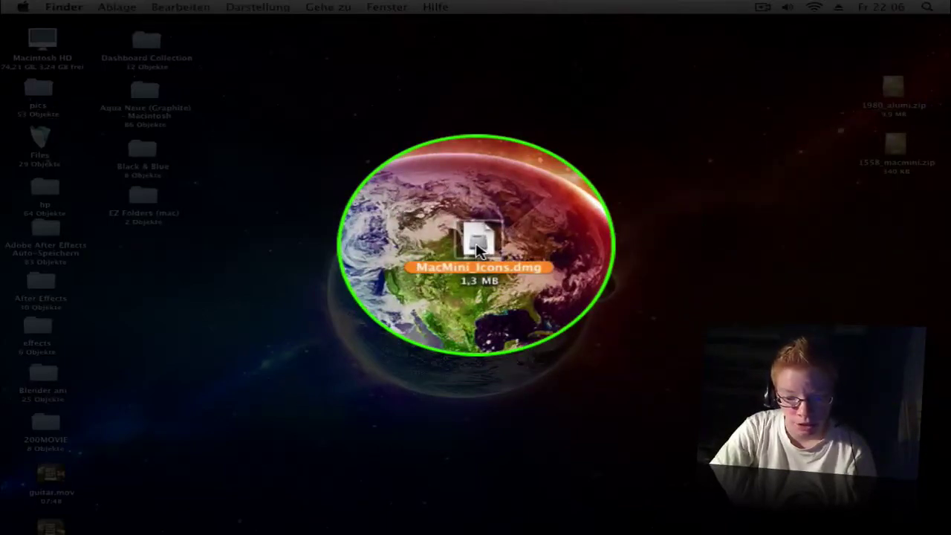
# - Mount MacMini_Icons.dmg and open The Icons folder inside the Mac Mini Icons volume
pyautogui.doubleClick(478, 249)
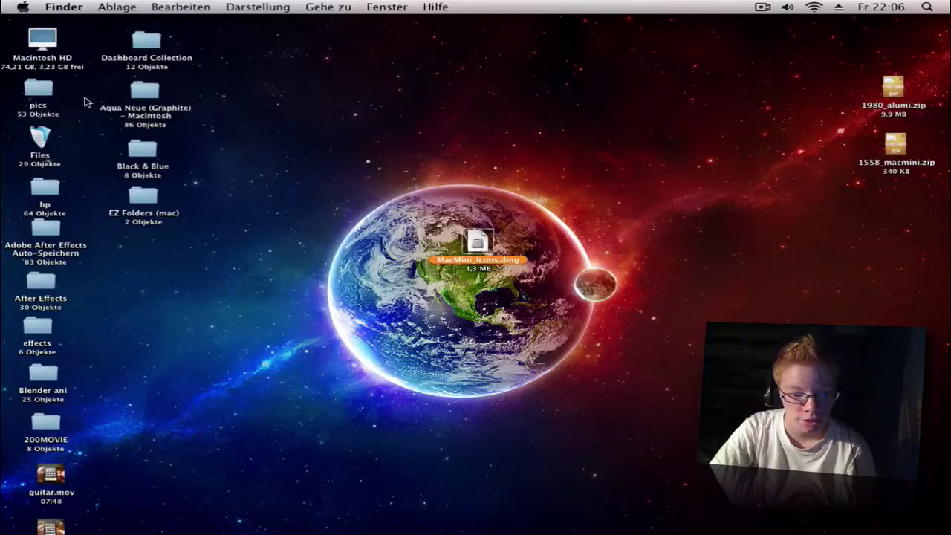
pyautogui.moveTo(897, 195); pyautogui.dragTo(472, 191)
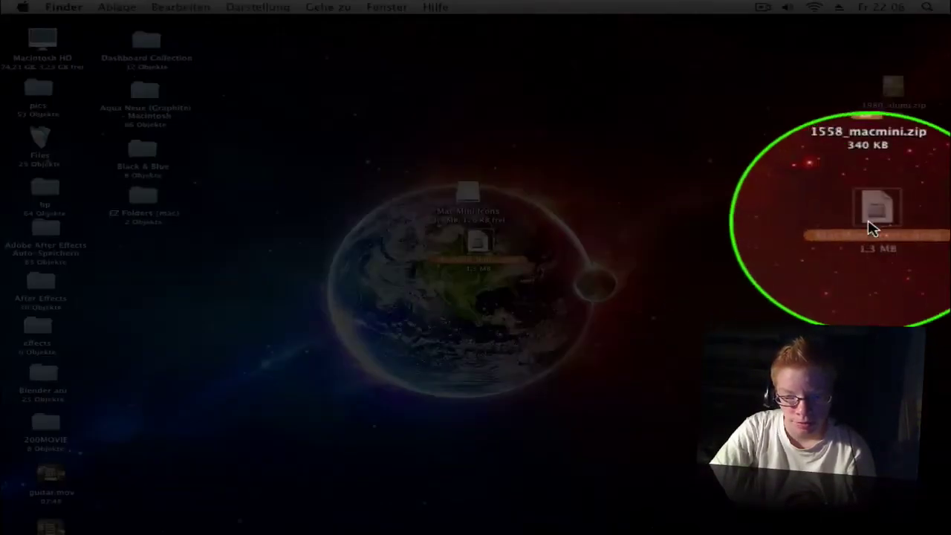
pyautogui.doubleClick(470, 250)
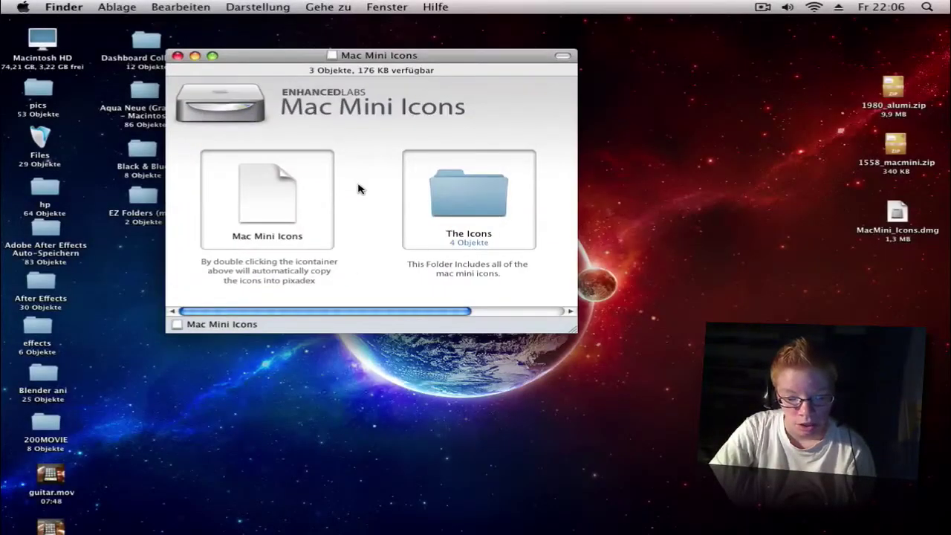
pyautogui.doubleClick(468, 193)
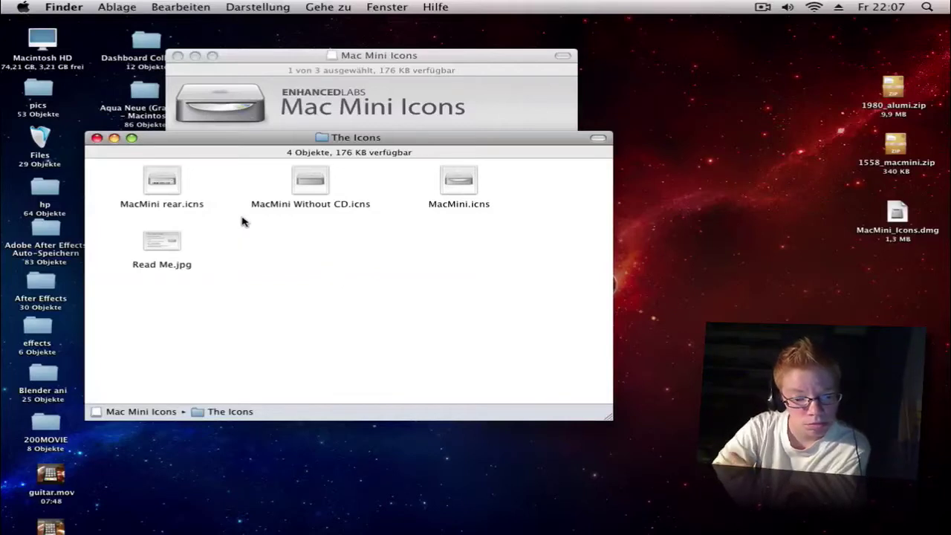
# - Copy the large image of MacMini Without CD.icns from Preview and quit Preview
pyautogui.click(311, 183)
pyautogui.doubleClick(311, 183)
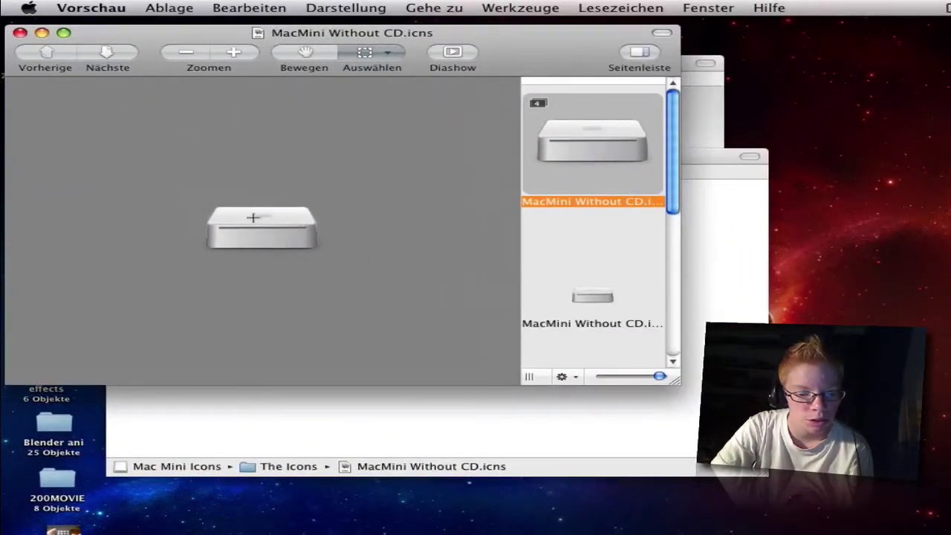
pyautogui.click(252, 217)
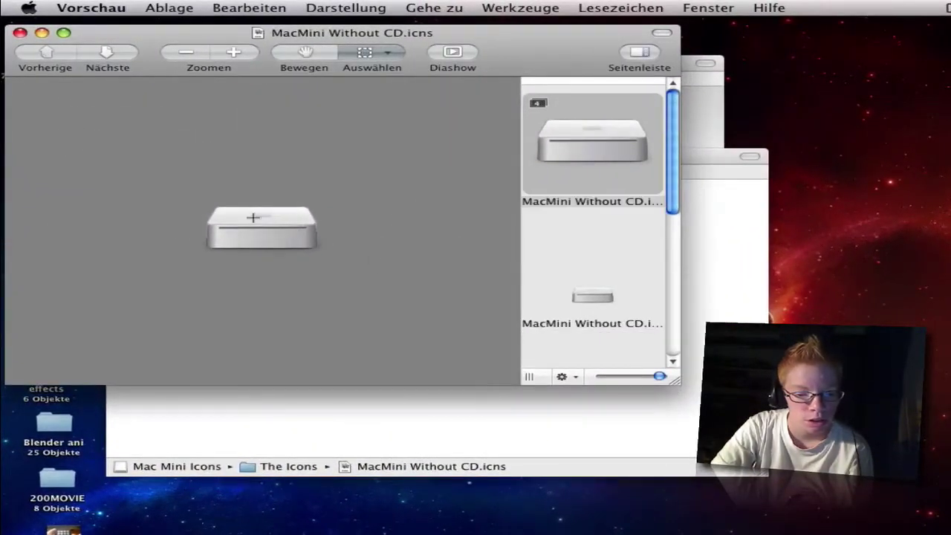
pyautogui.click(571, 126)
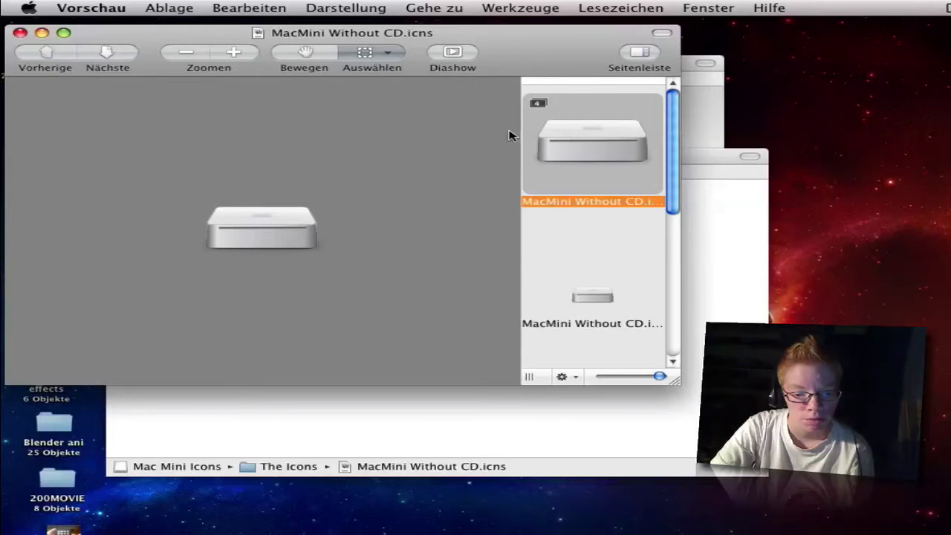
pyautogui.click(277, 216)
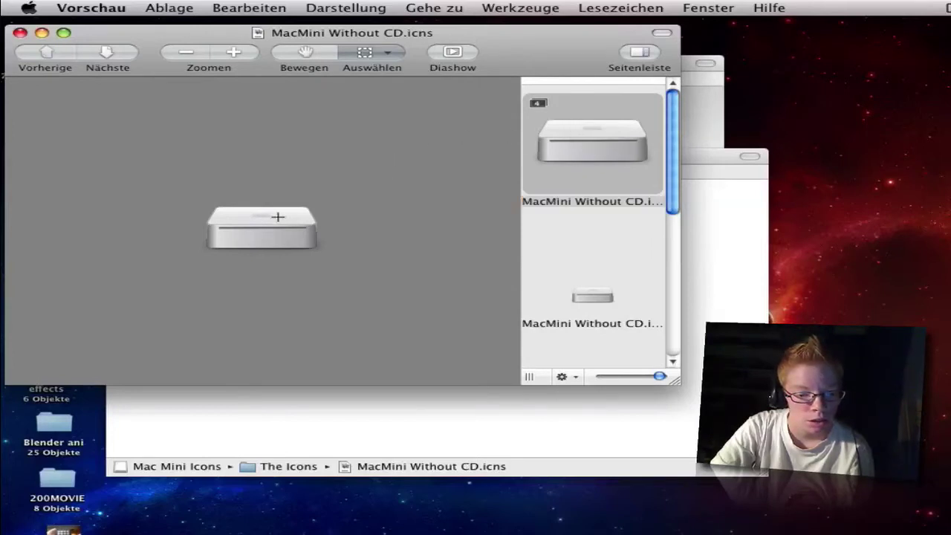
pyautogui.click(232, 6)
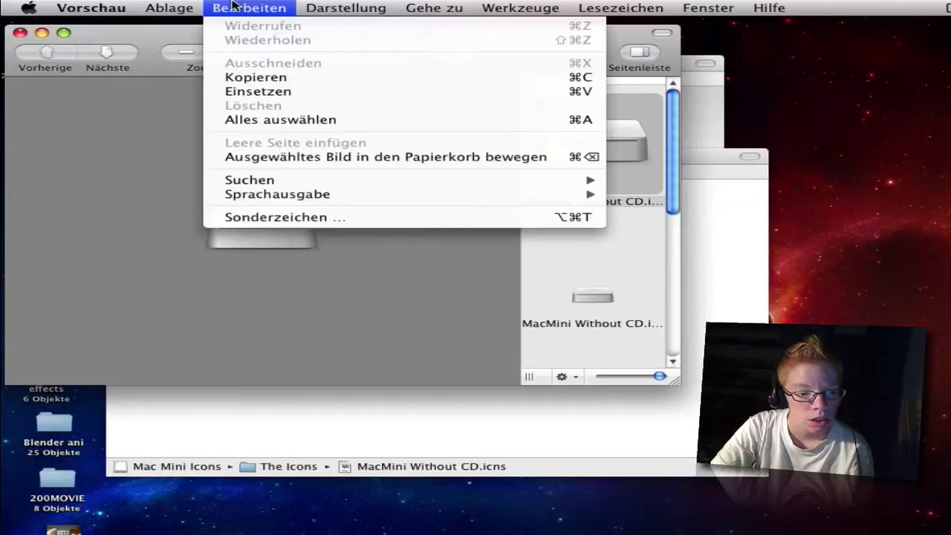
pyautogui.click(233, 7)
pyautogui.click(232, 8)
pyautogui.click(233, 77)
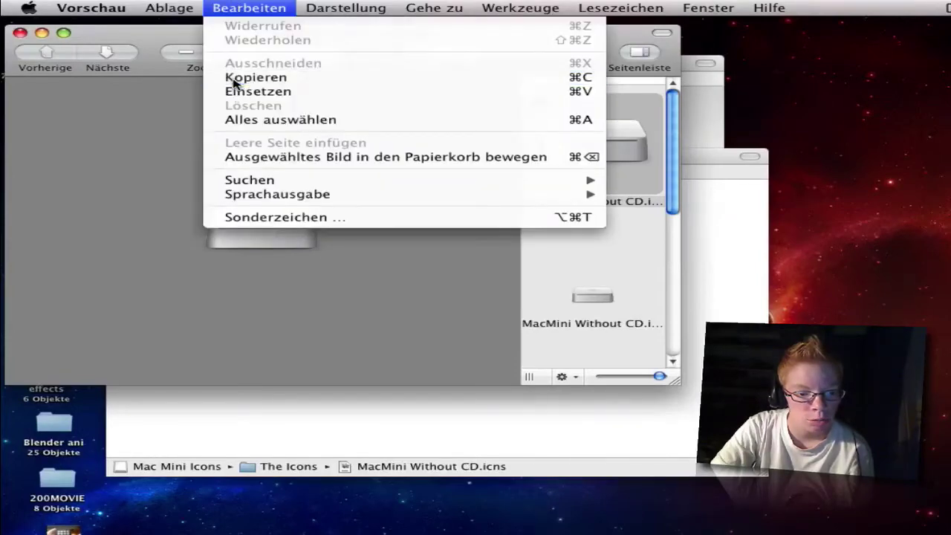
pyautogui.press('super+q')
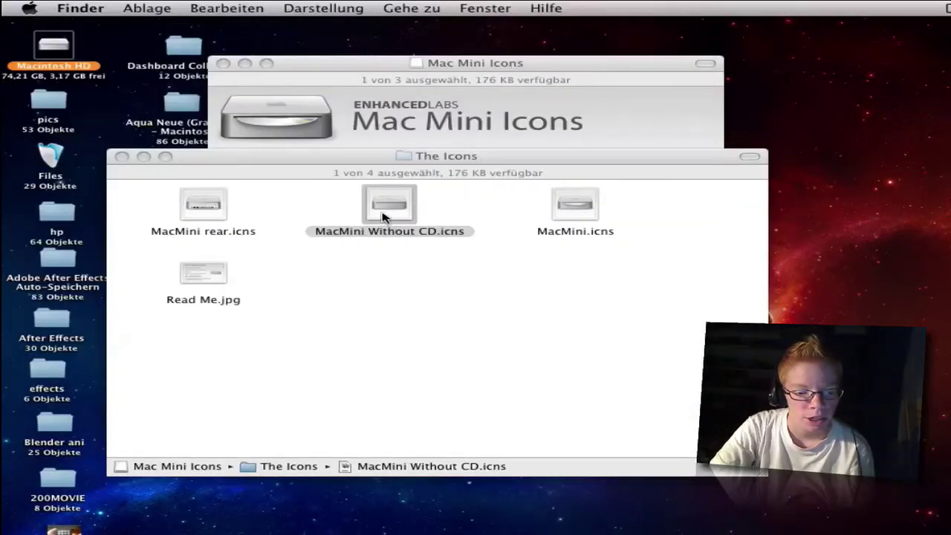
# - Open the info window of Macintosh HD
pyautogui.rightClick(54, 56)
pyautogui.click(53, 56)
pyautogui.rightClick(46, 43)
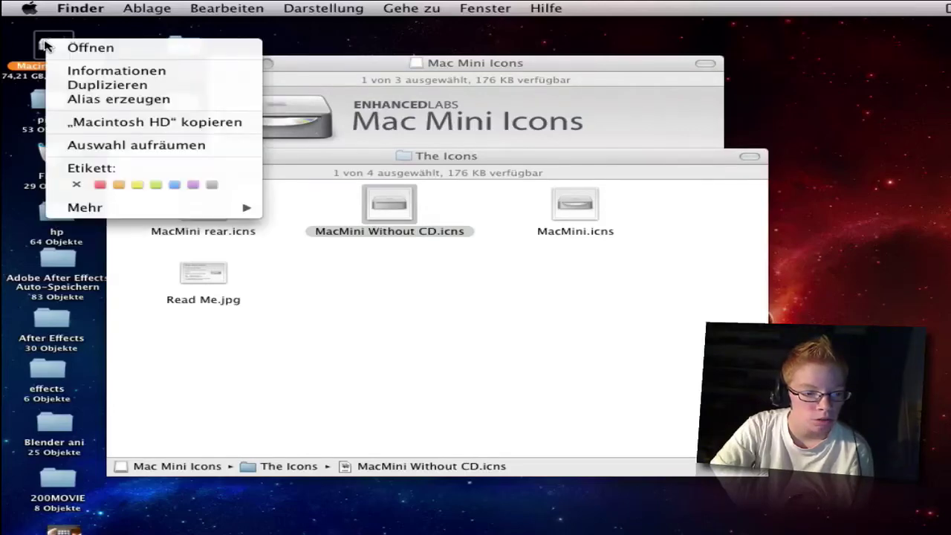
pyautogui.click(85, 72)
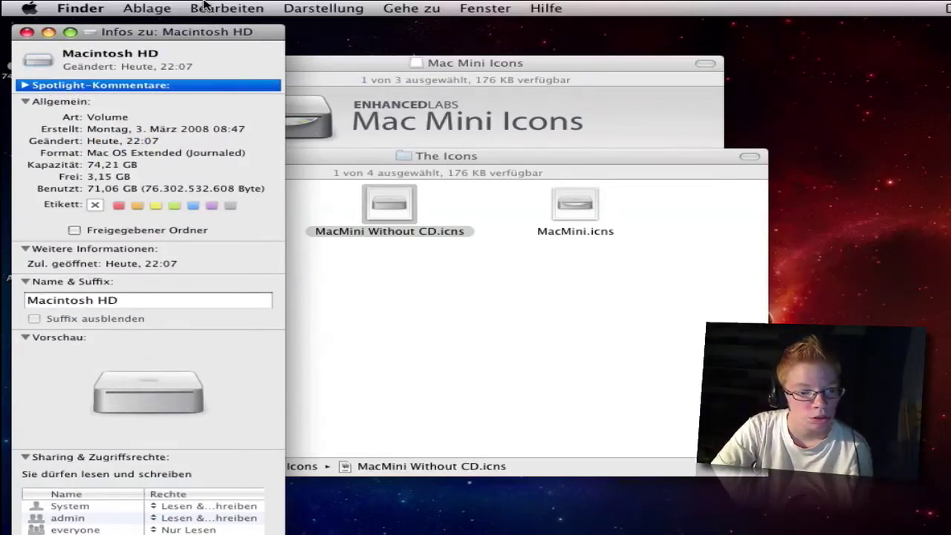
# - Undo the icon paste on Macintosh HD and close its info window and The Icons folder window
pyautogui.click(229, 9)
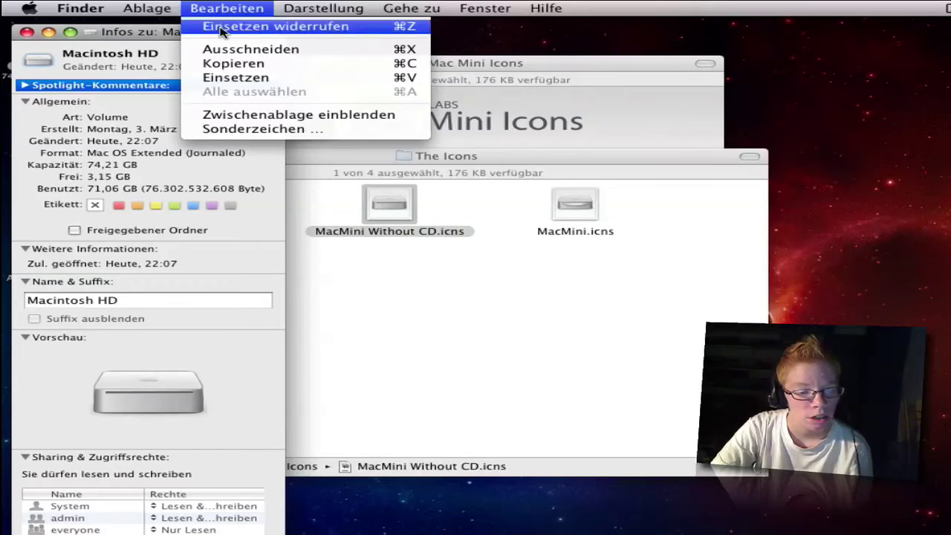
pyautogui.click(221, 28)
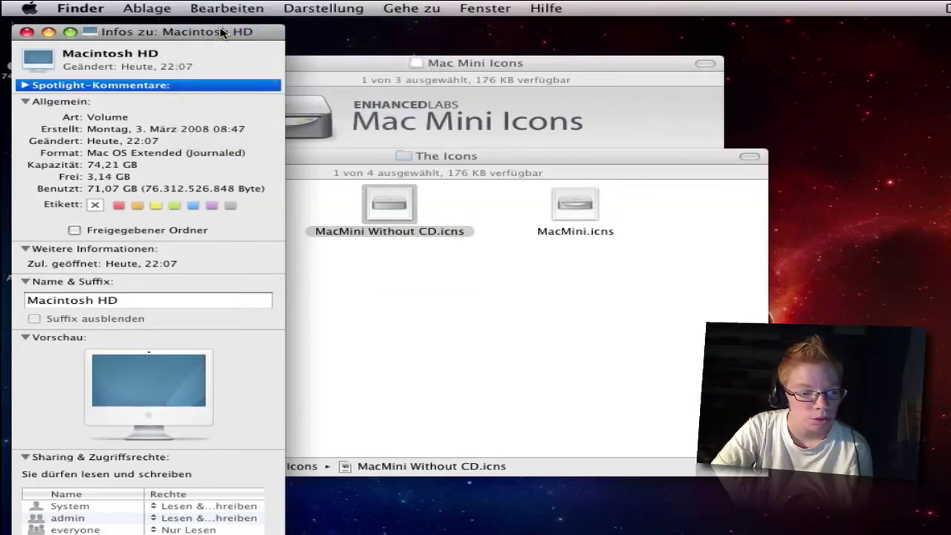
pyautogui.click(26, 32)
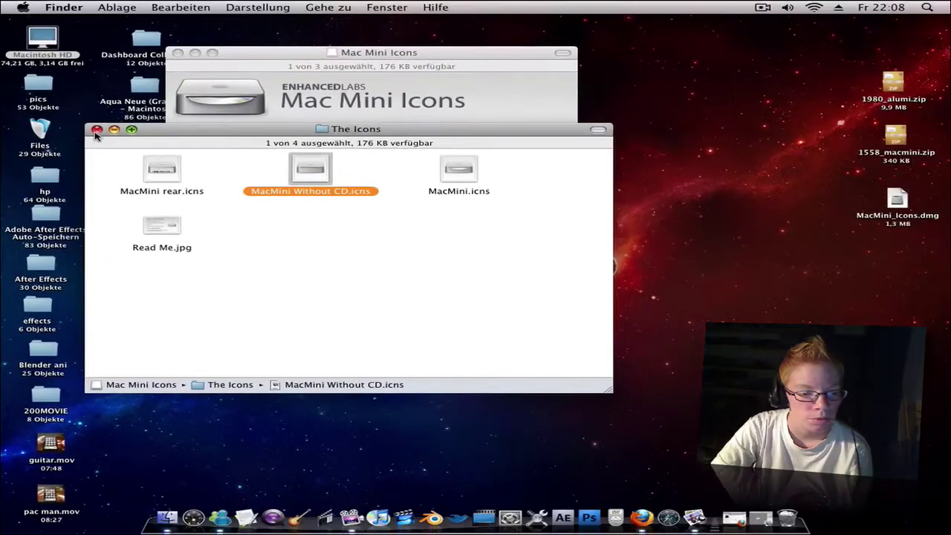
pyautogui.click(118, 153)
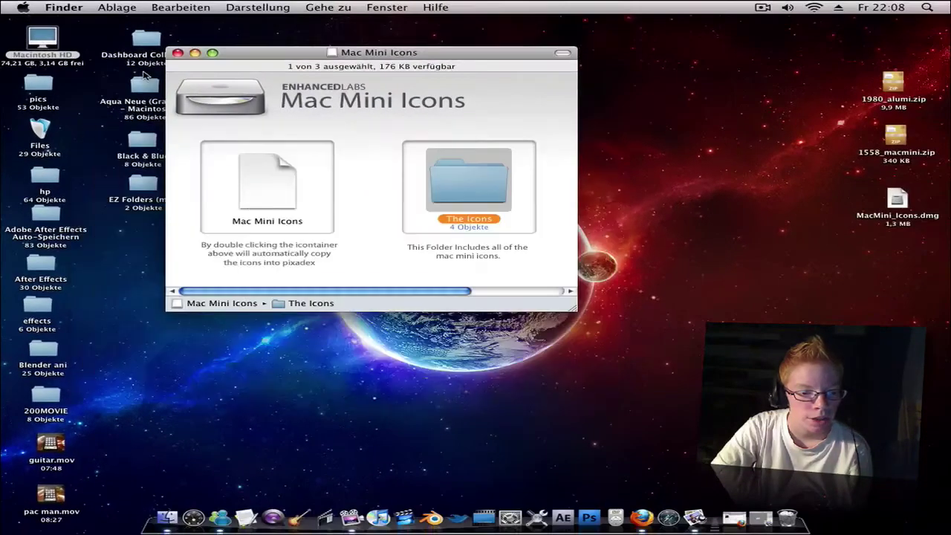